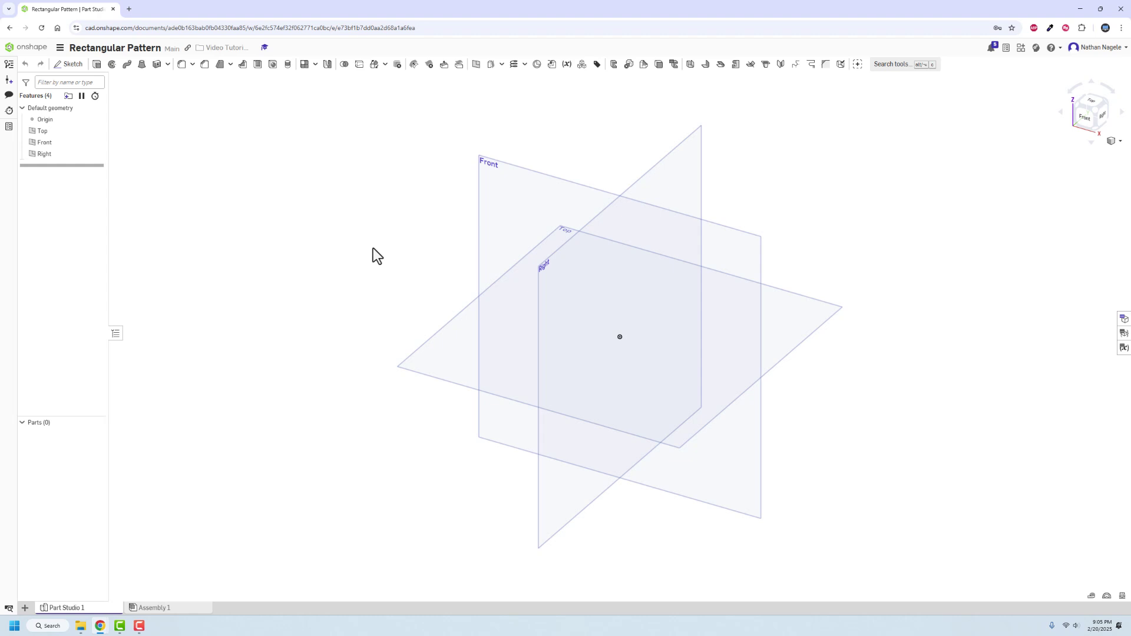
Start a sketch on the Front plane and view it head-on.
{"action": "left_click", "coordinate": [69, 64]}
{"action": "left_click", "coordinate": [521, 175]}
{"action": "left_click", "coordinate": [1087, 124]}
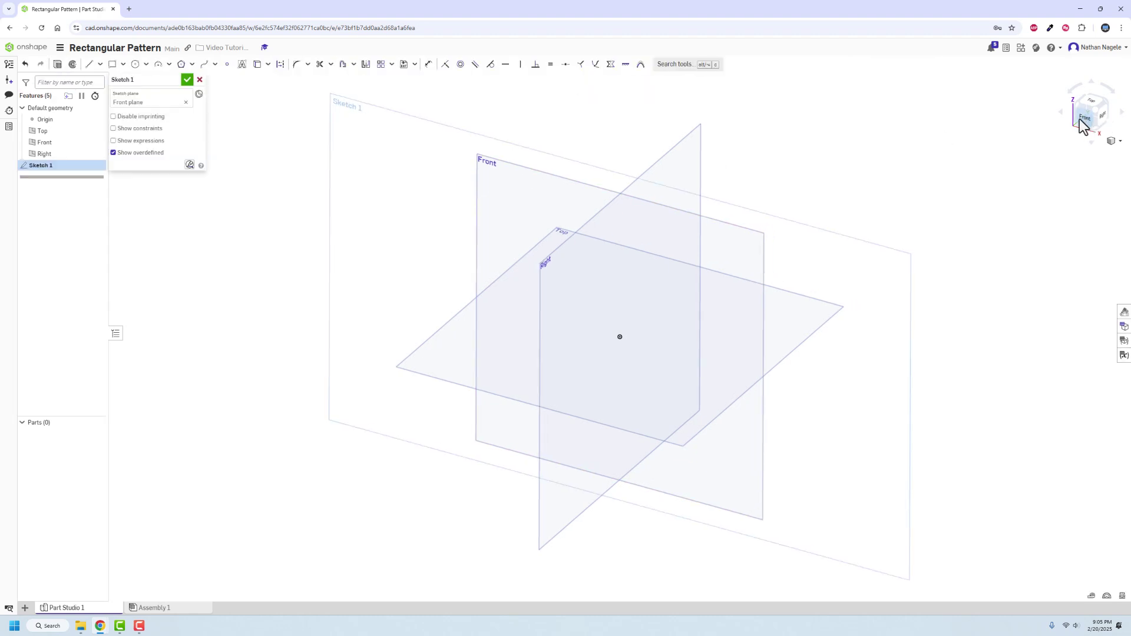
Draw a 3 by 2 corner rectangle from the origin and move its dimensions clear.
{"action": "key", "text": "g"}
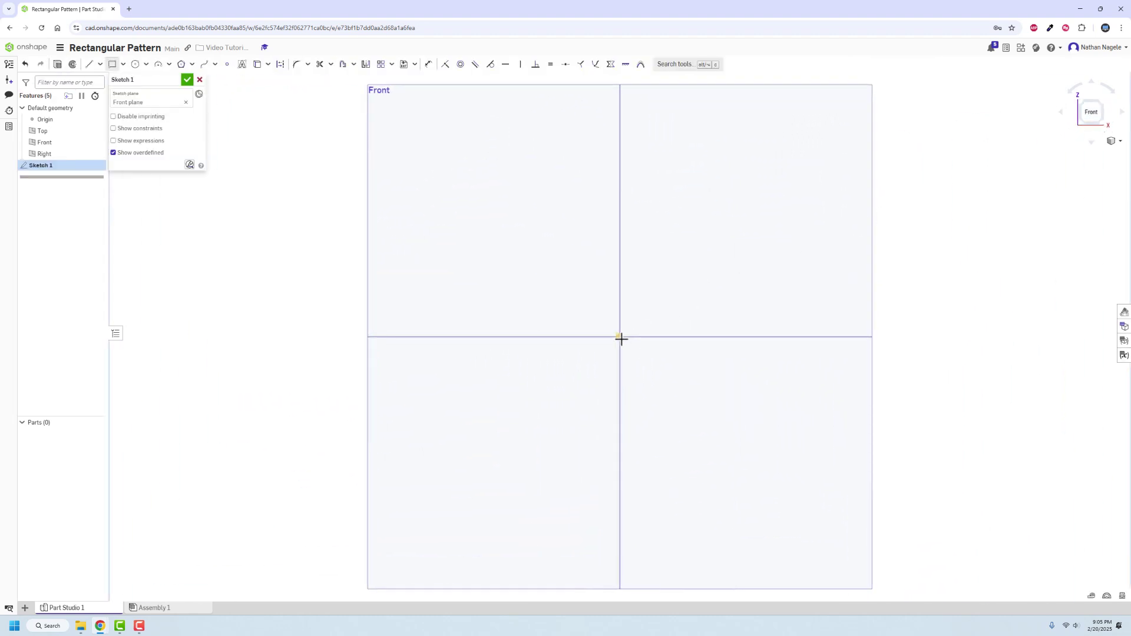
{"action": "left_click", "coordinate": [620, 336]}
{"action": "left_click", "coordinate": [848, 198]}
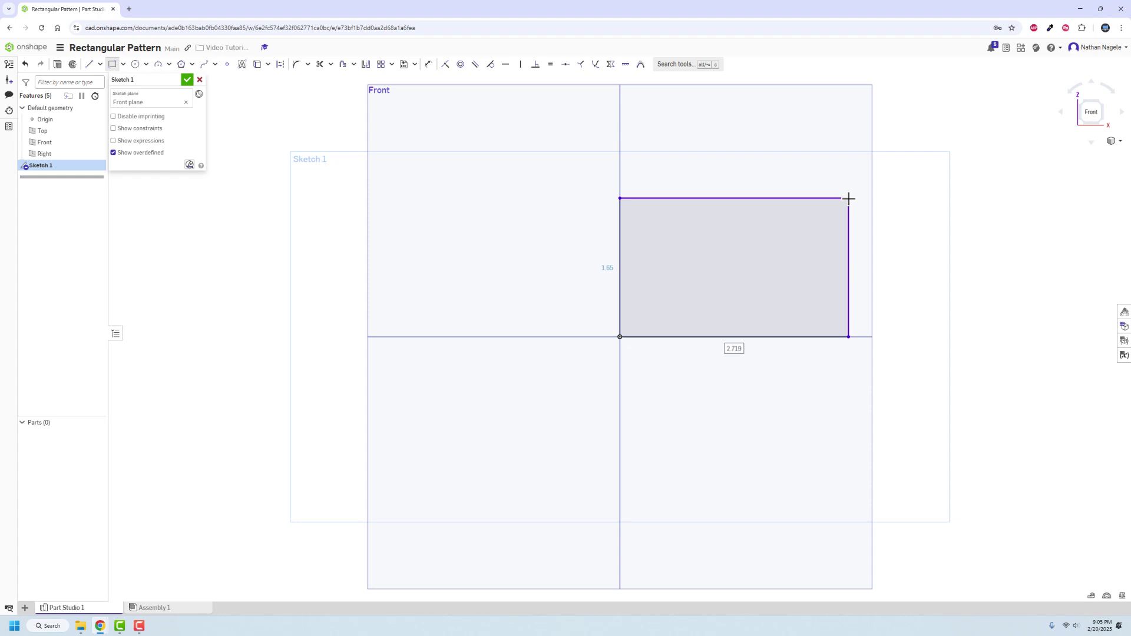
{"action": "type", "text": "3"}
{"action": "key", "text": "Tab"}
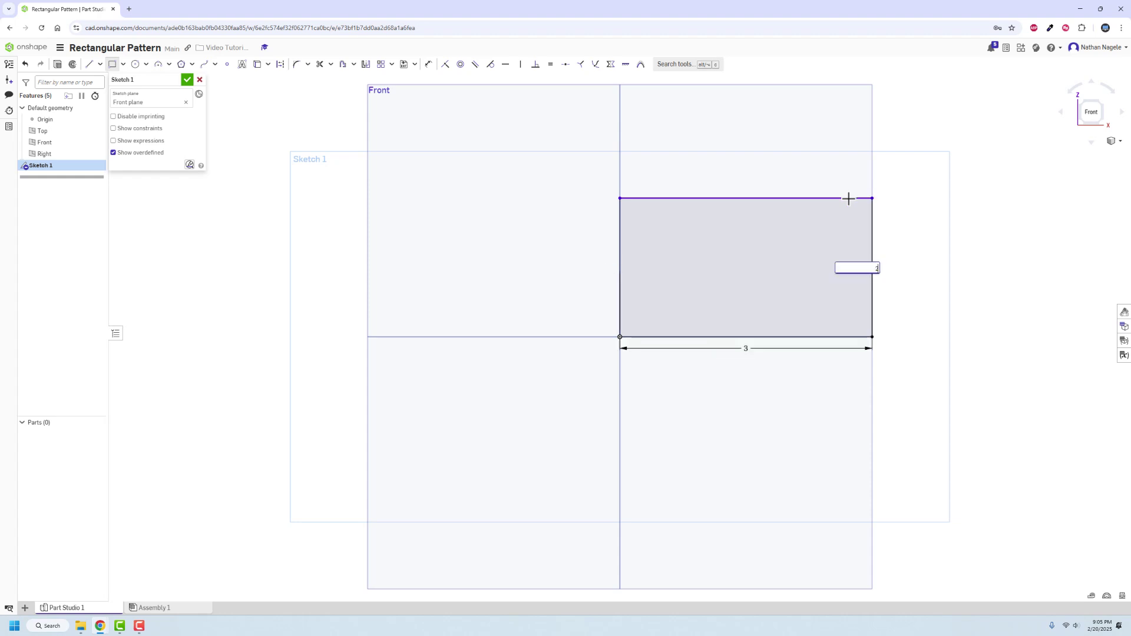
{"action": "type", "text": "2"}
{"action": "key", "text": "Return"}
{"action": "key", "text": "Escape"}
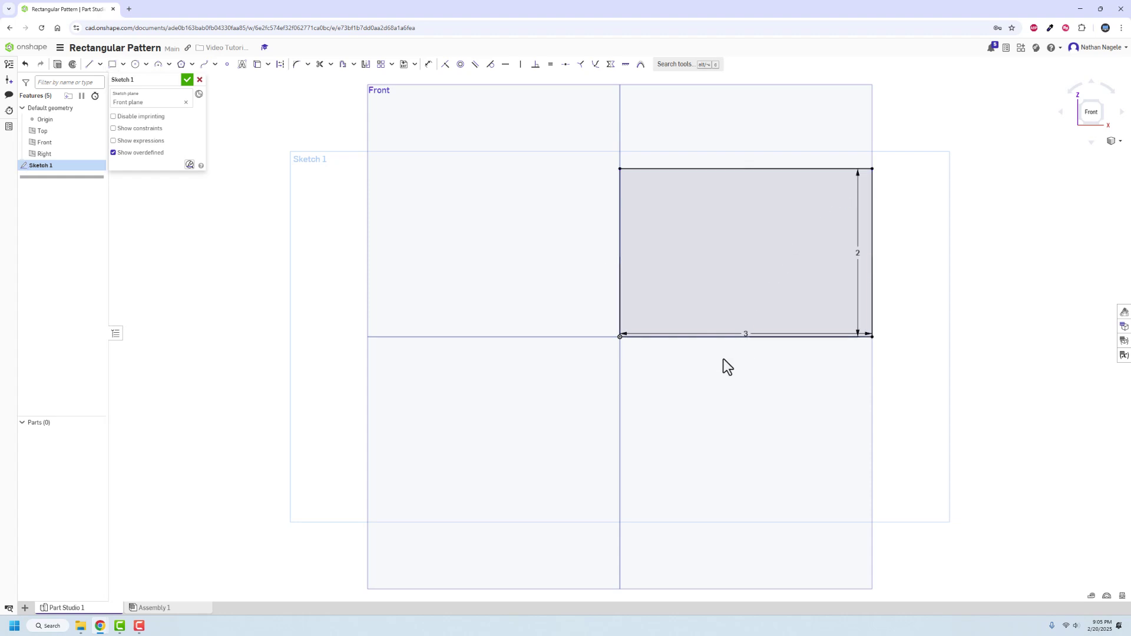
{"action": "left_click_drag", "start_coordinate": [747, 333], "coordinate": [784, 355]}
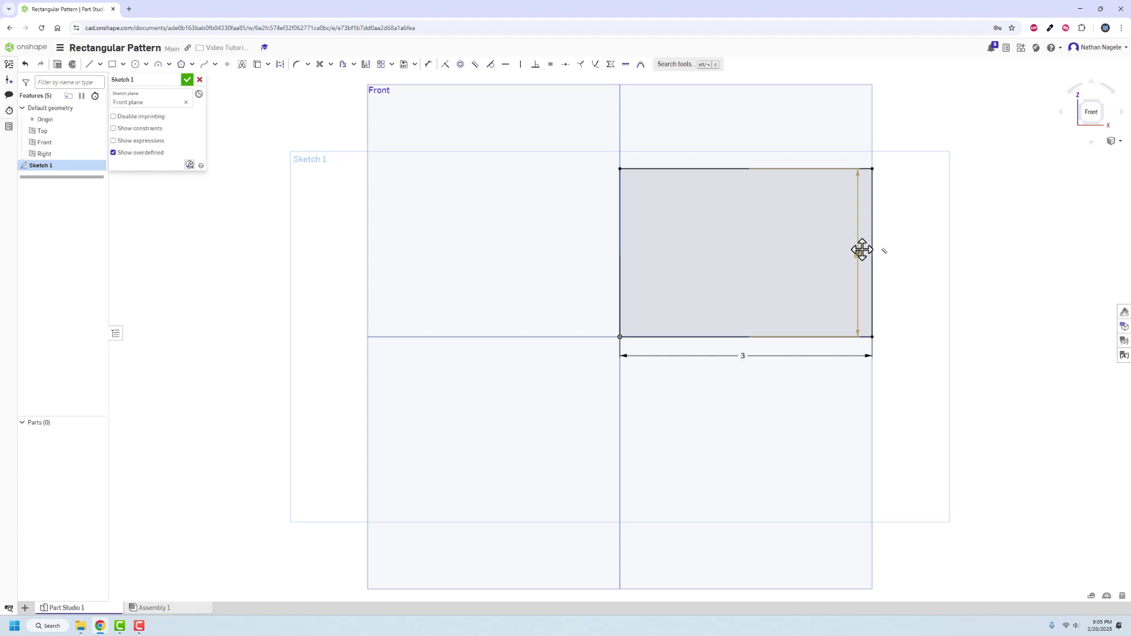
{"action": "left_click_drag", "start_coordinate": [858, 249], "coordinate": [902, 242]}
{"action": "middle_click_drag", "start_coordinate": [534, 224], "coordinate": [489, 227]}
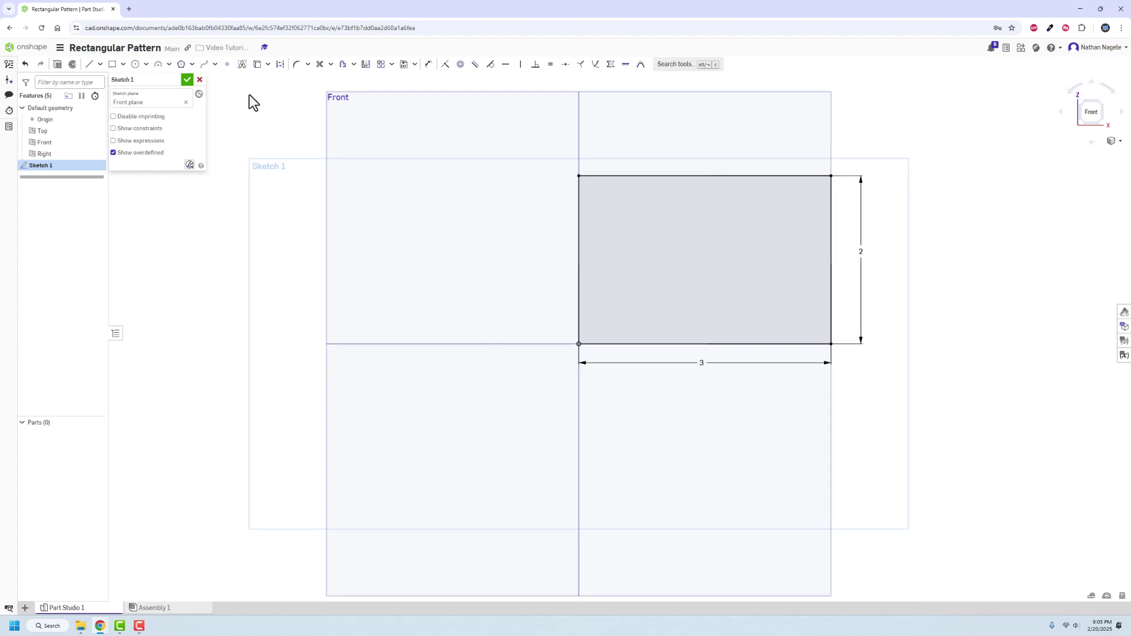
Draw a circle inside the rectangle with a 0.5 diameter.
{"action": "left_click", "coordinate": [134, 64]}
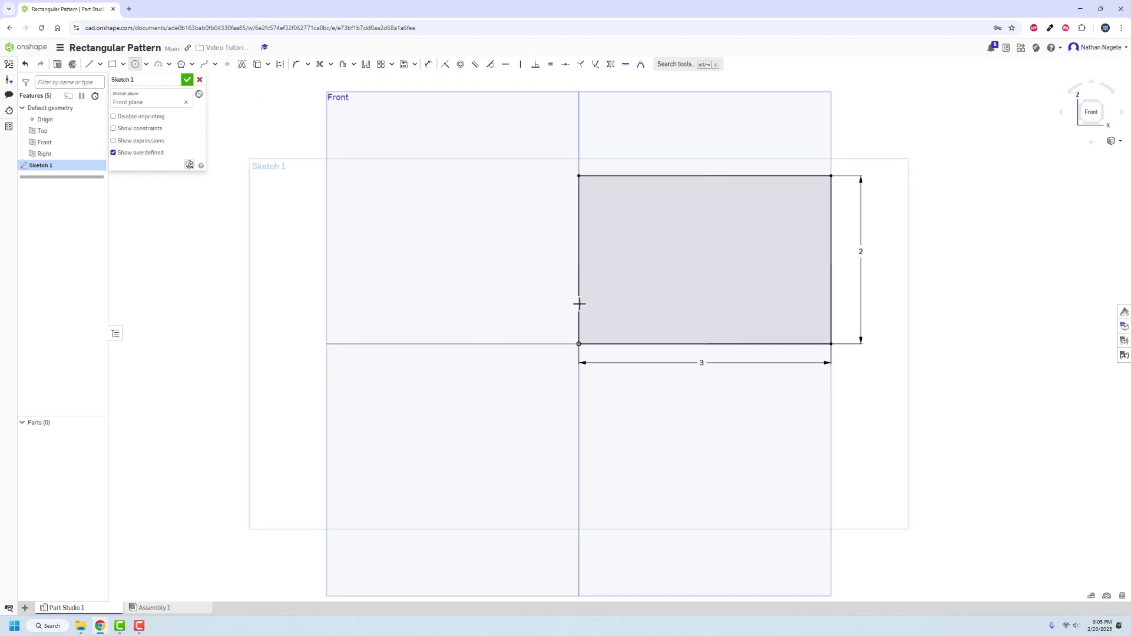
{"action": "left_click", "coordinate": [617, 304]}
{"action": "left_click", "coordinate": [628, 312]}
{"action": "type", "text": "0.5"}
{"action": "key", "text": "Return"}
Dimension the circle's centre 0.5 from the rectangle's left and bottom edges.
{"action": "key", "text": "d"}
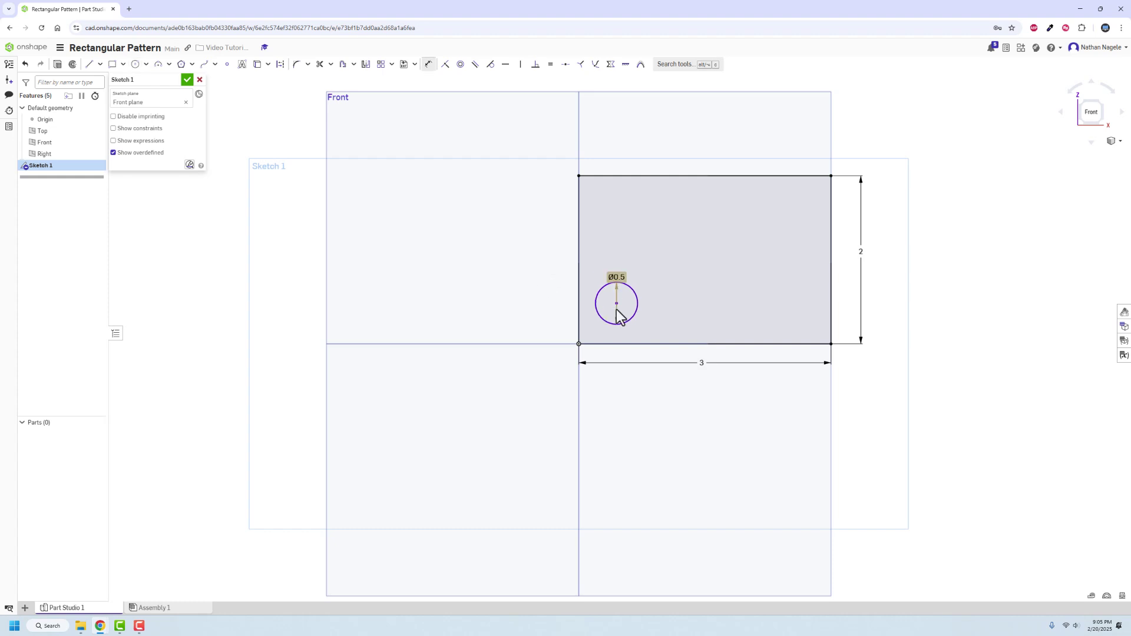
{"action": "left_click", "coordinate": [617, 304]}
{"action": "left_click", "coordinate": [578, 297]}
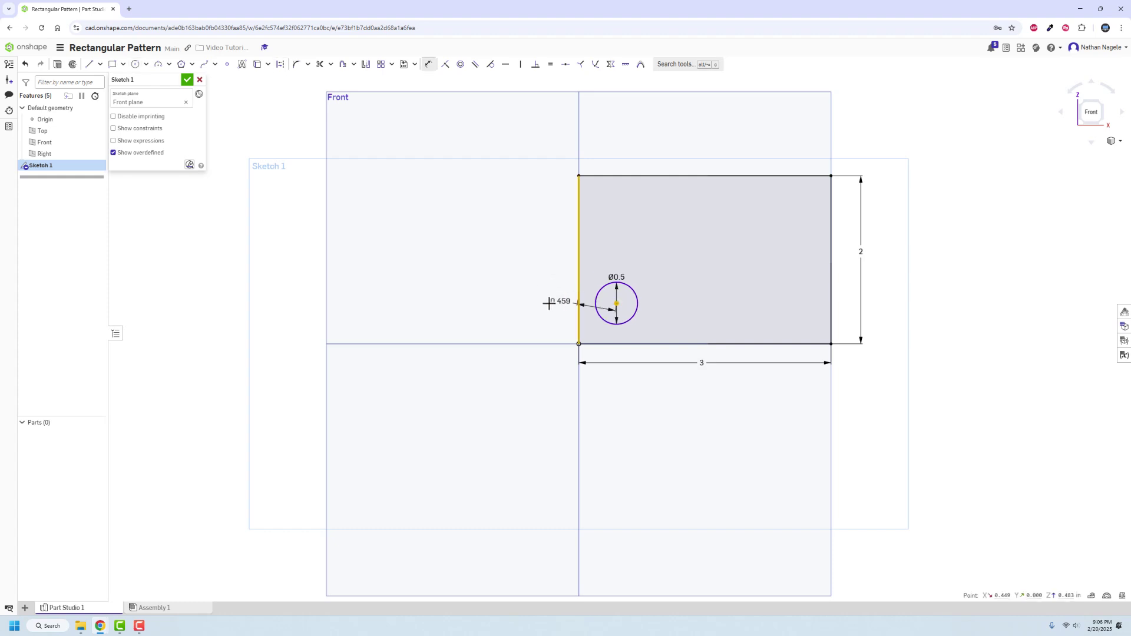
{"action": "left_click", "coordinate": [551, 304]}
{"action": "type", "text": "0.5"}
{"action": "key", "text": "Return"}
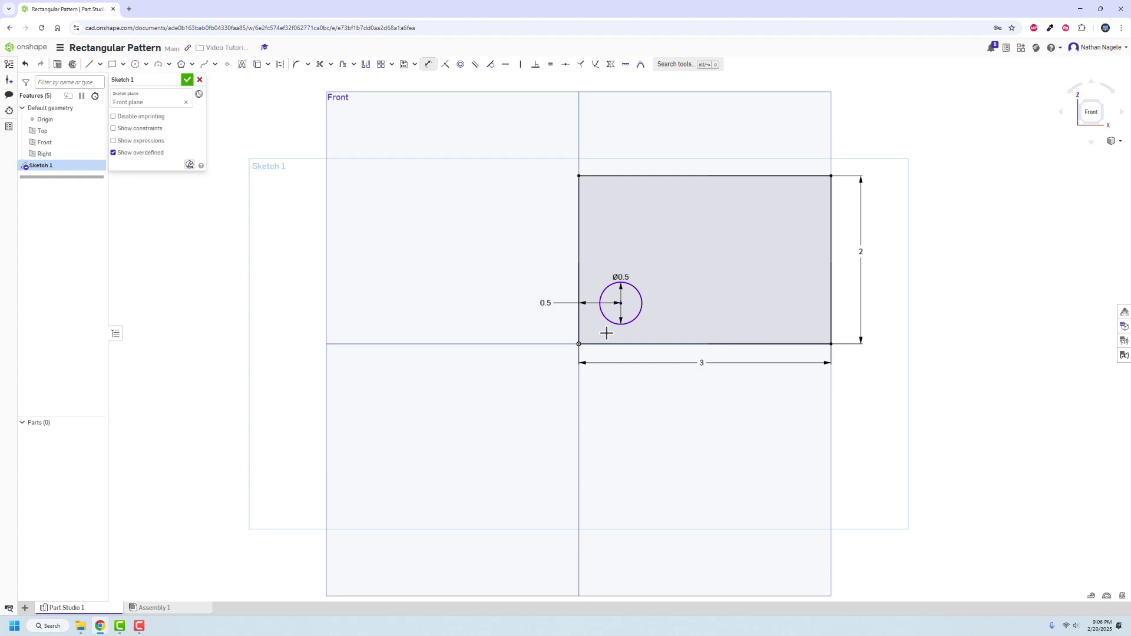
{"action": "left_click", "coordinate": [620, 303]}
{"action": "left_click", "coordinate": [607, 344]}
{"action": "left_click", "coordinate": [564, 335]}
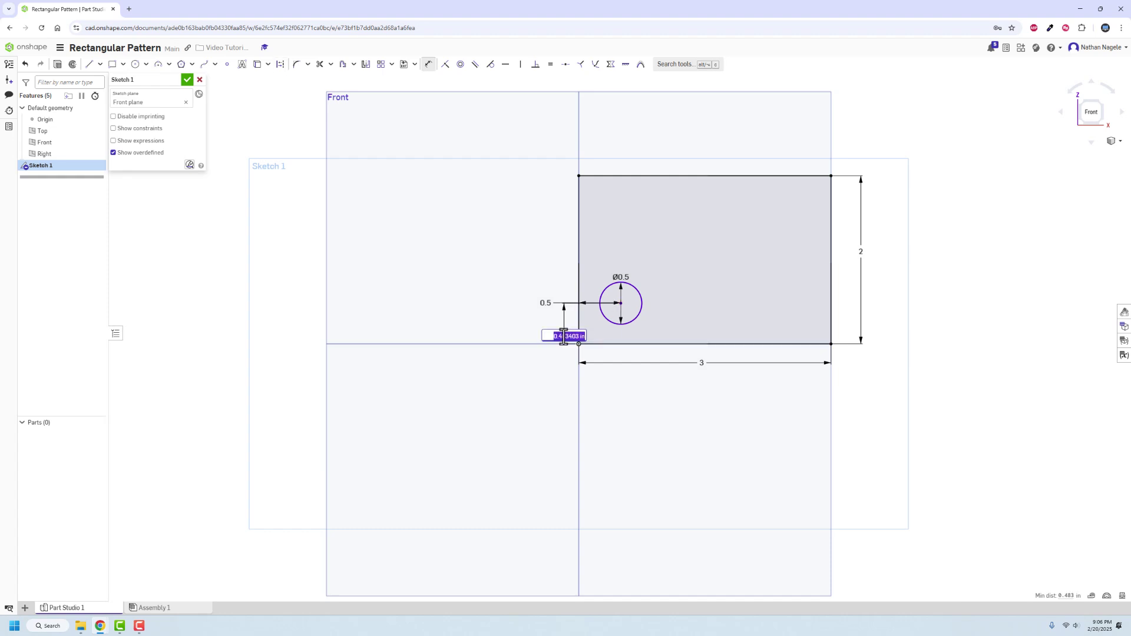
{"action": "type", "text": "0.5"}
{"action": "key", "text": "Return"}
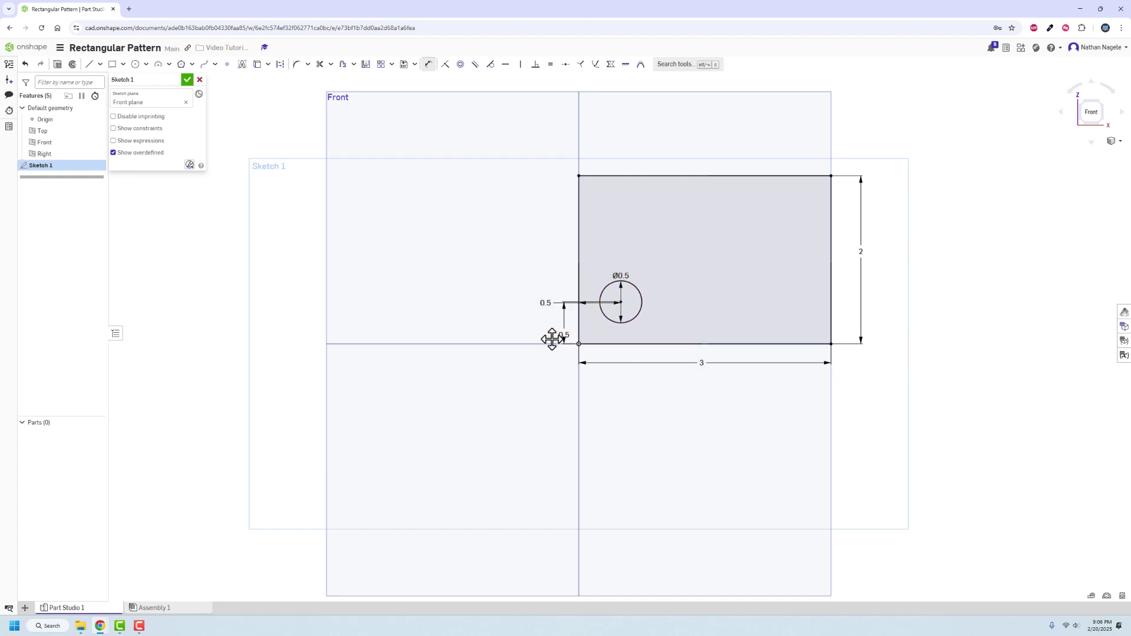
{"action": "key", "text": "c"}
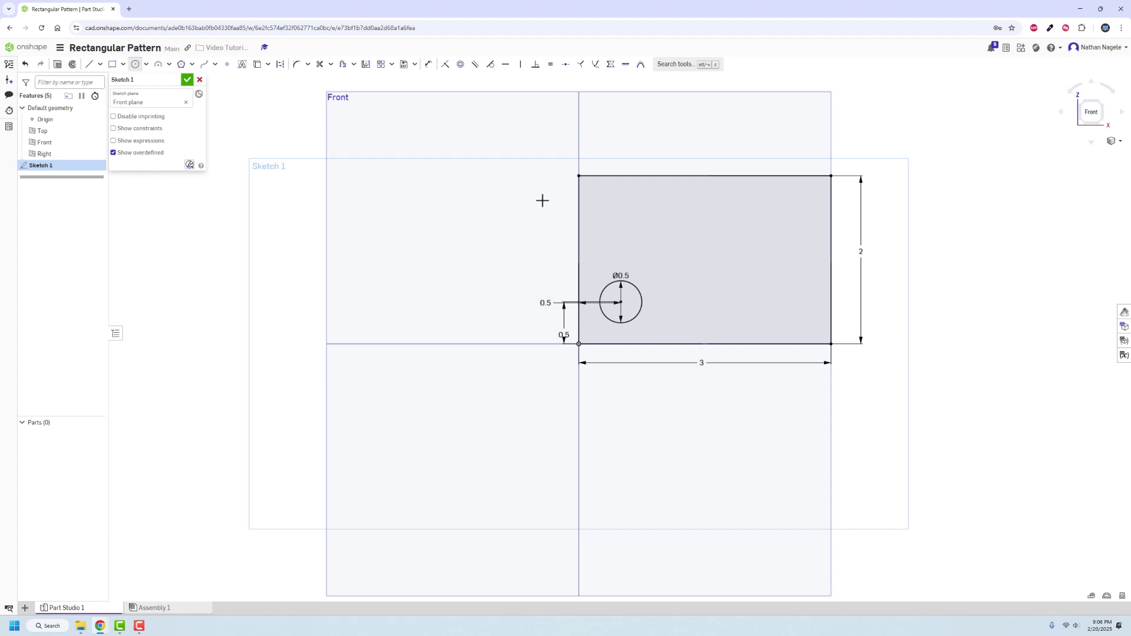
{"action": "left_click", "coordinate": [468, 251]}
{"action": "left_click", "coordinate": [545, 303]}
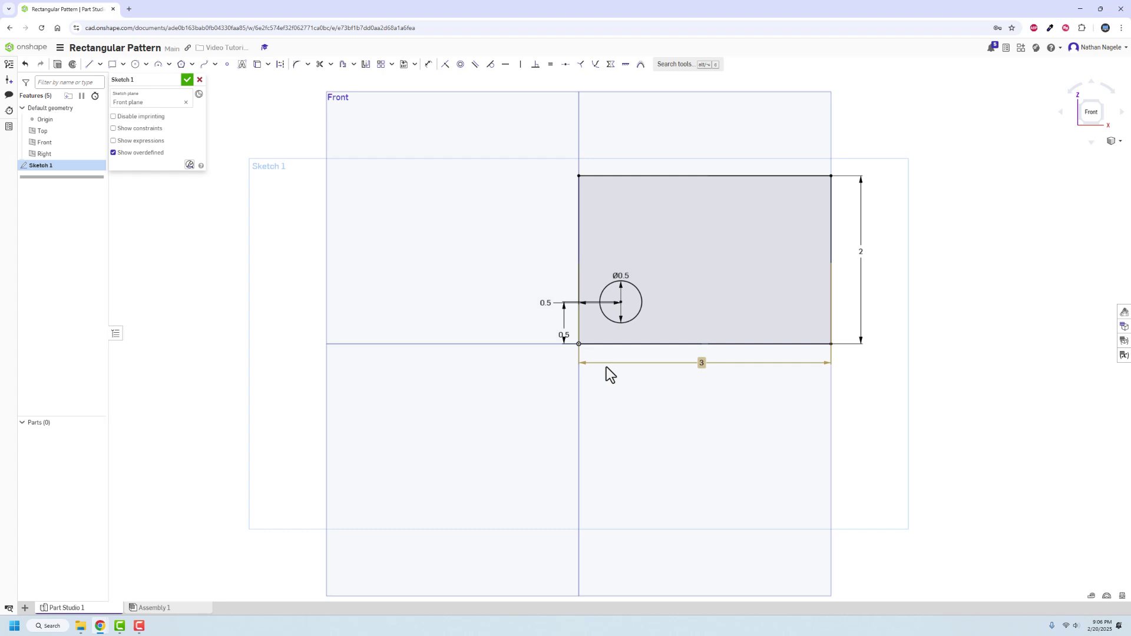
Launch the sketch Linear pattern tool to repeat the circle.
{"action": "left_click", "coordinate": [391, 65]}
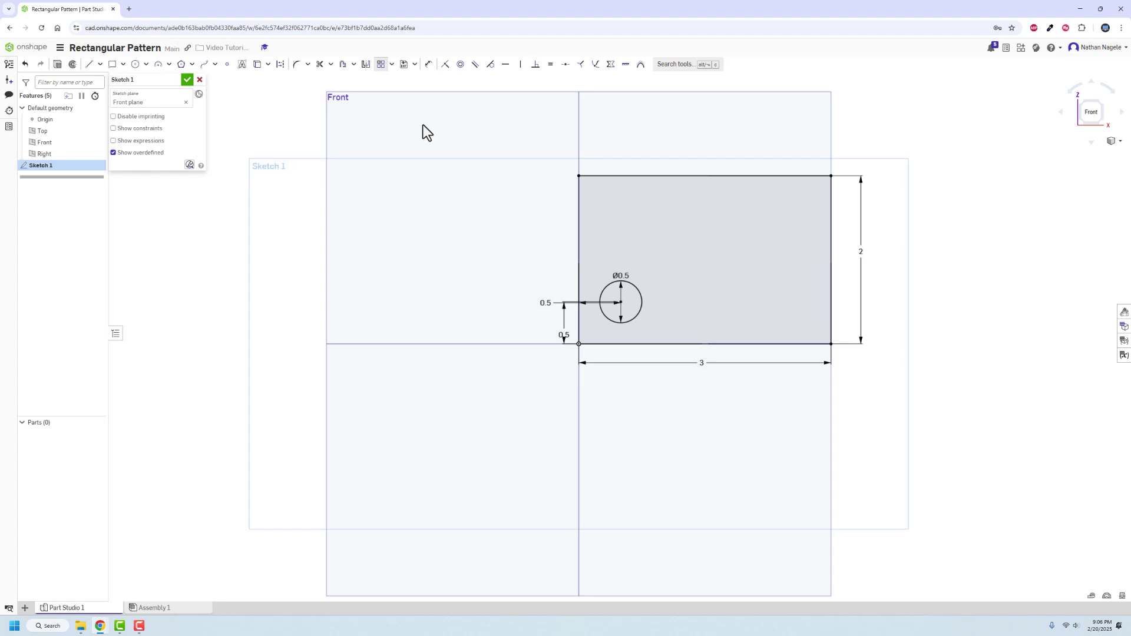
Pattern the circle in a horizontal row, trying 0.5 then 0.75 spacing.
{"action": "left_click", "coordinate": [640, 299]}
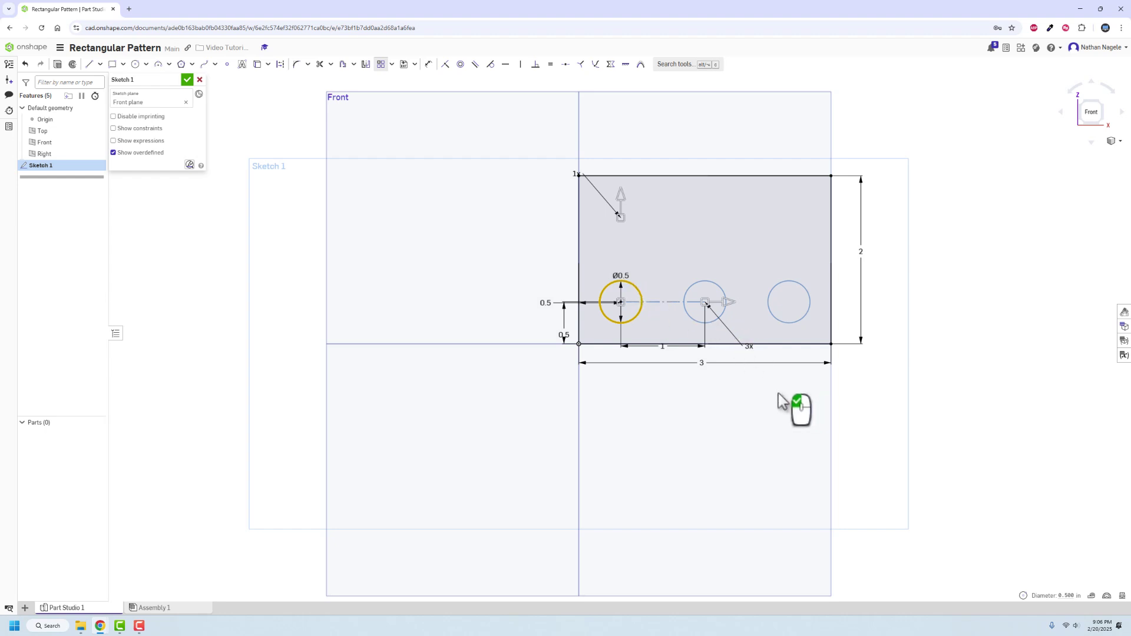
{"action": "scroll", "coordinate": [781, 398], "scroll_direction": "up", "scroll_amount": 3}
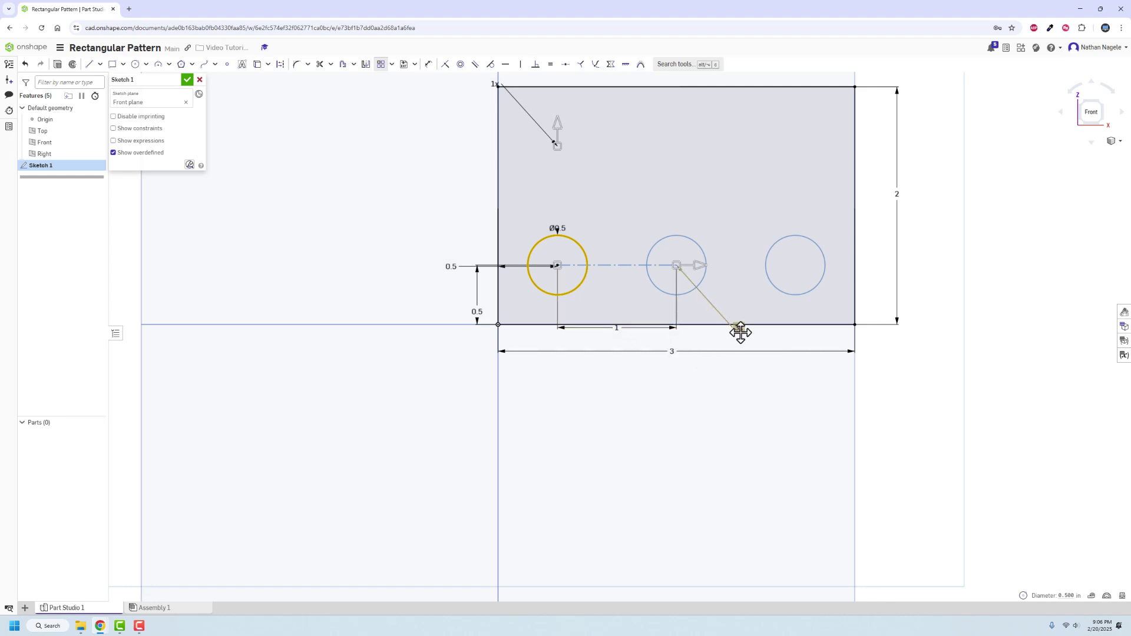
{"action": "left_click", "coordinate": [615, 328]}
{"action": "double_click", "coordinate": [614, 329]}
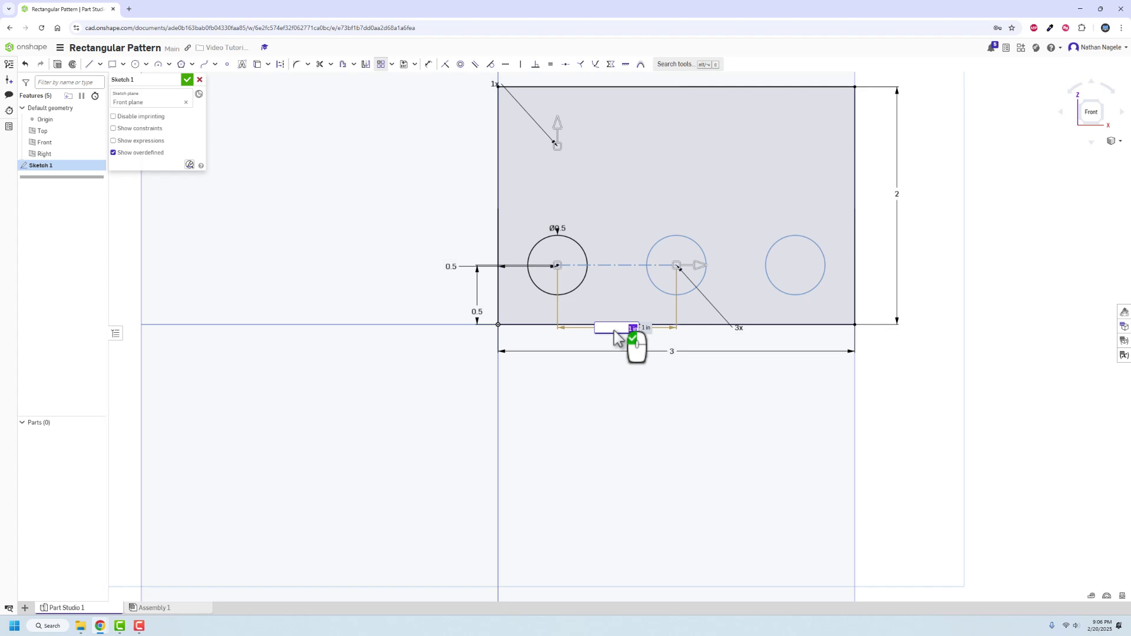
{"action": "type", "text": "0.5"}
{"action": "key", "text": "Return"}
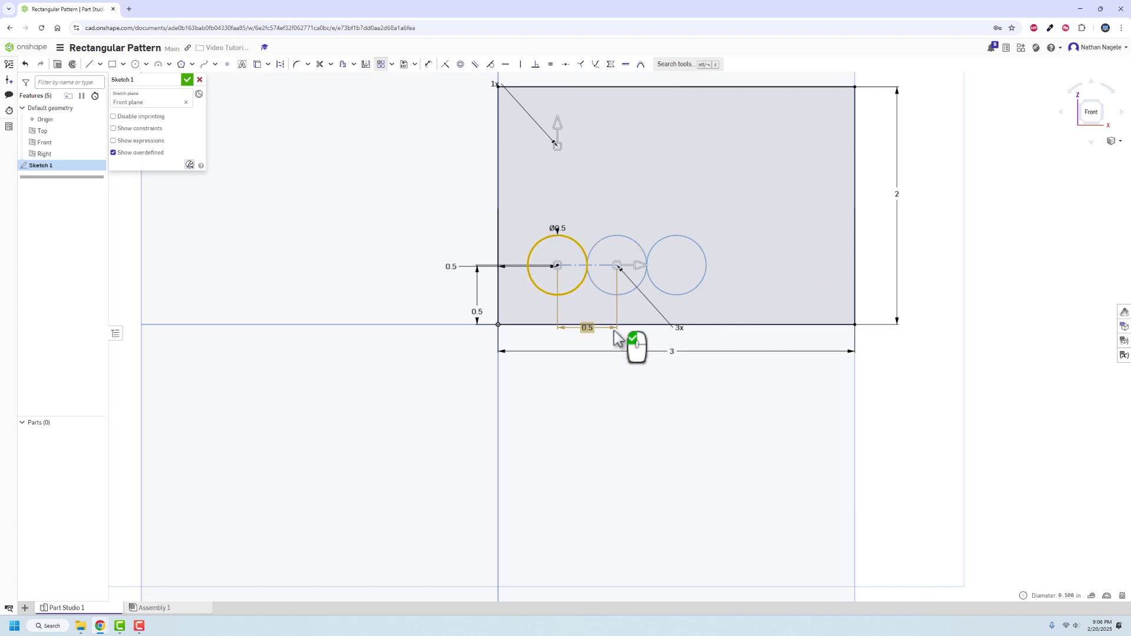
{"action": "double_click", "coordinate": [586, 328]}
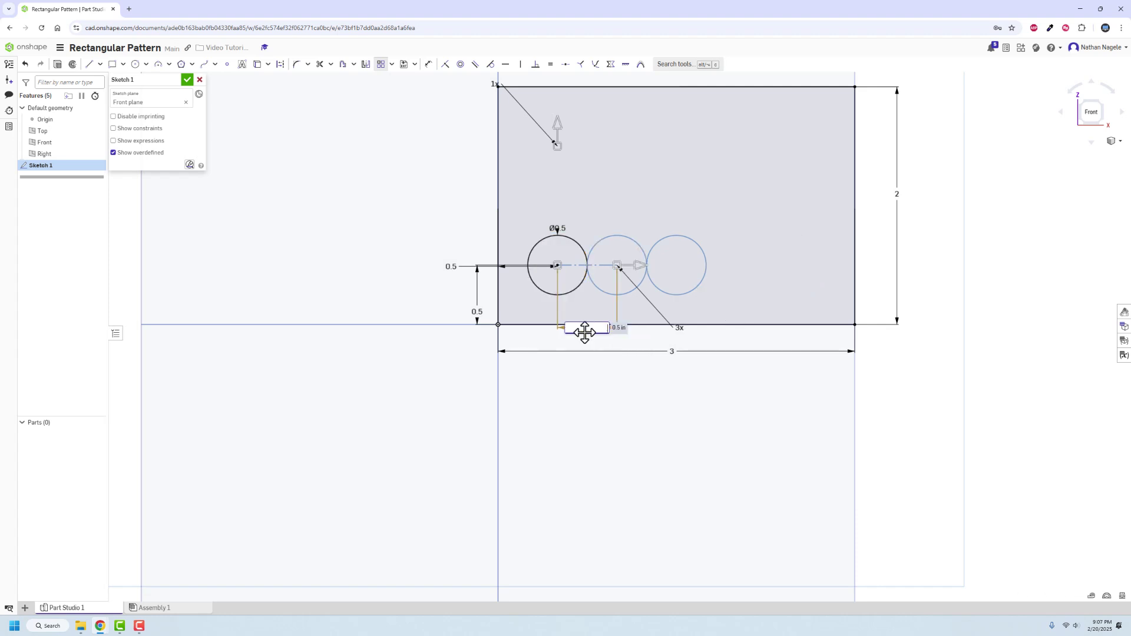
{"action": "type", "text": "0.75"}
{"action": "key", "text": "Return"}
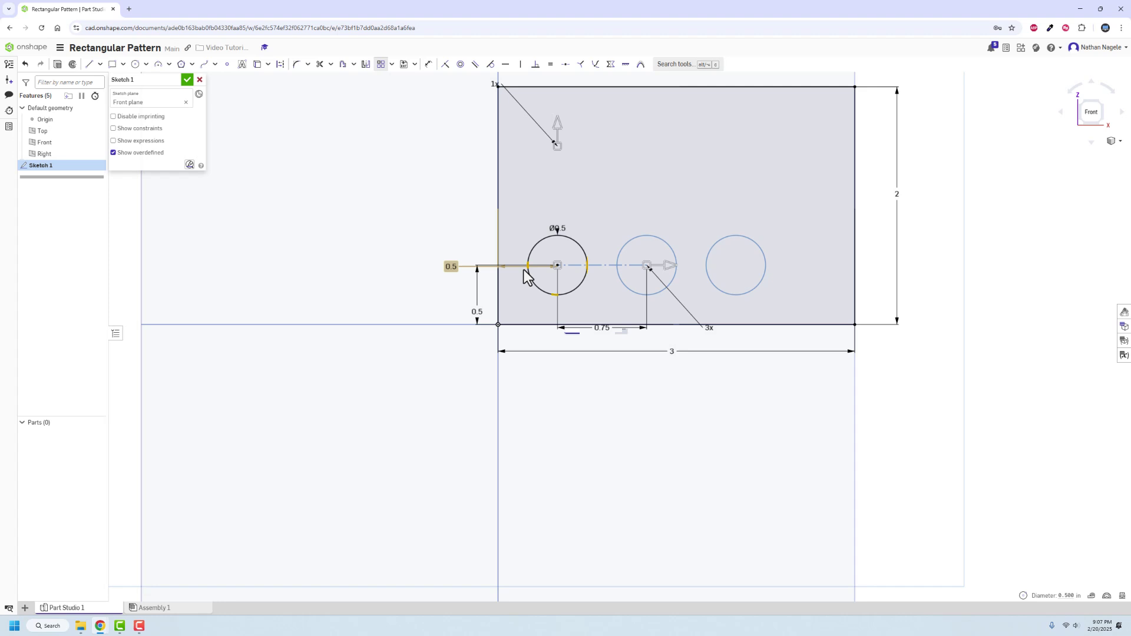
{"action": "left_click", "coordinate": [512, 273]}
{"action": "left_click", "coordinate": [595, 272]}
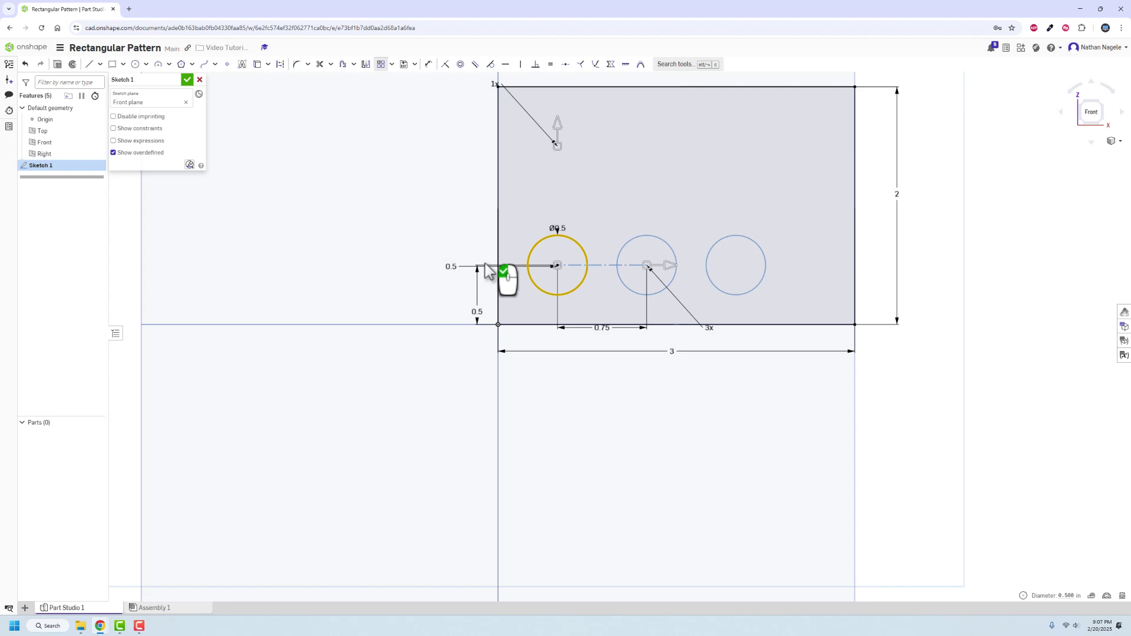
{"action": "left_click", "coordinate": [502, 272]}
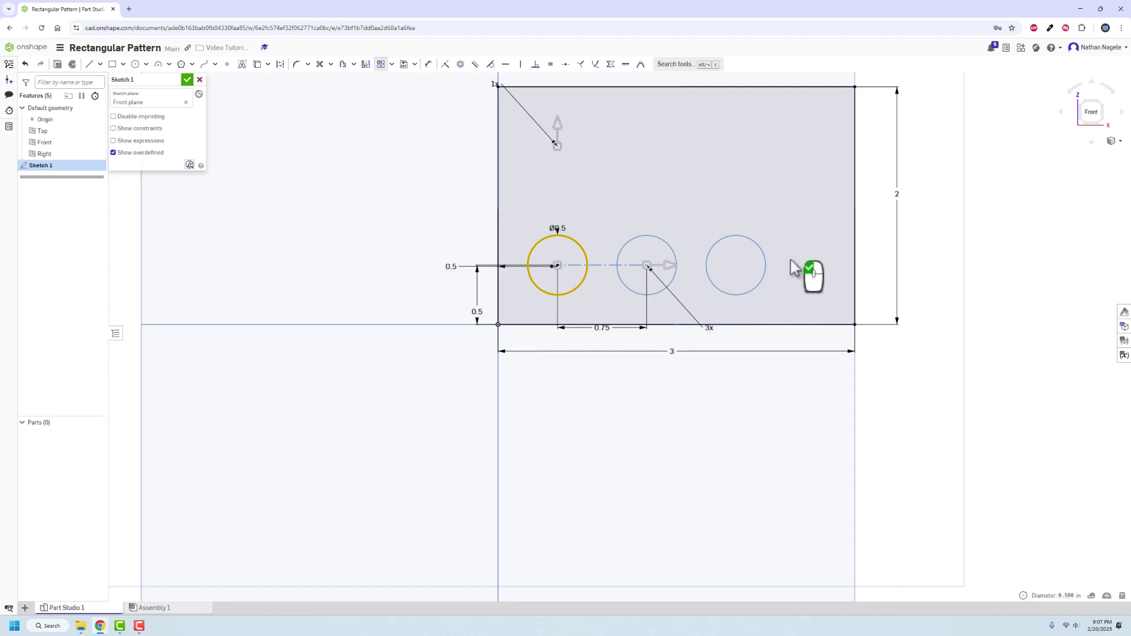
Set the row to four circles and change the spacing to 5/8 (0.625 in).
{"action": "double_click", "coordinate": [707, 330]}
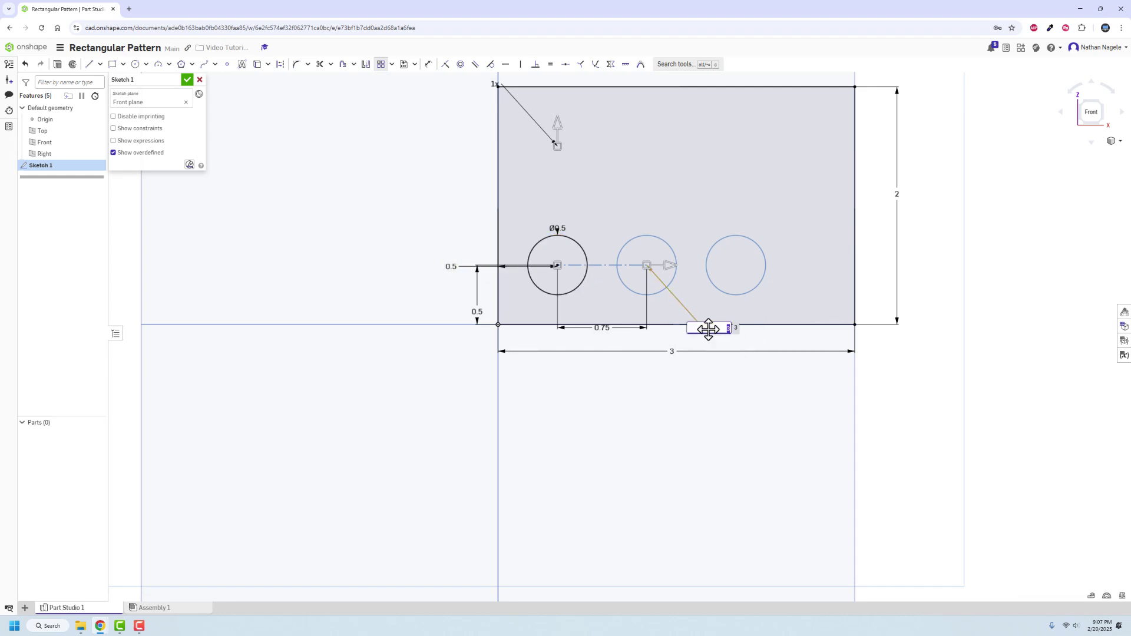
{"action": "key", "text": "Return"}
{"action": "left_click", "coordinate": [846, 290]}
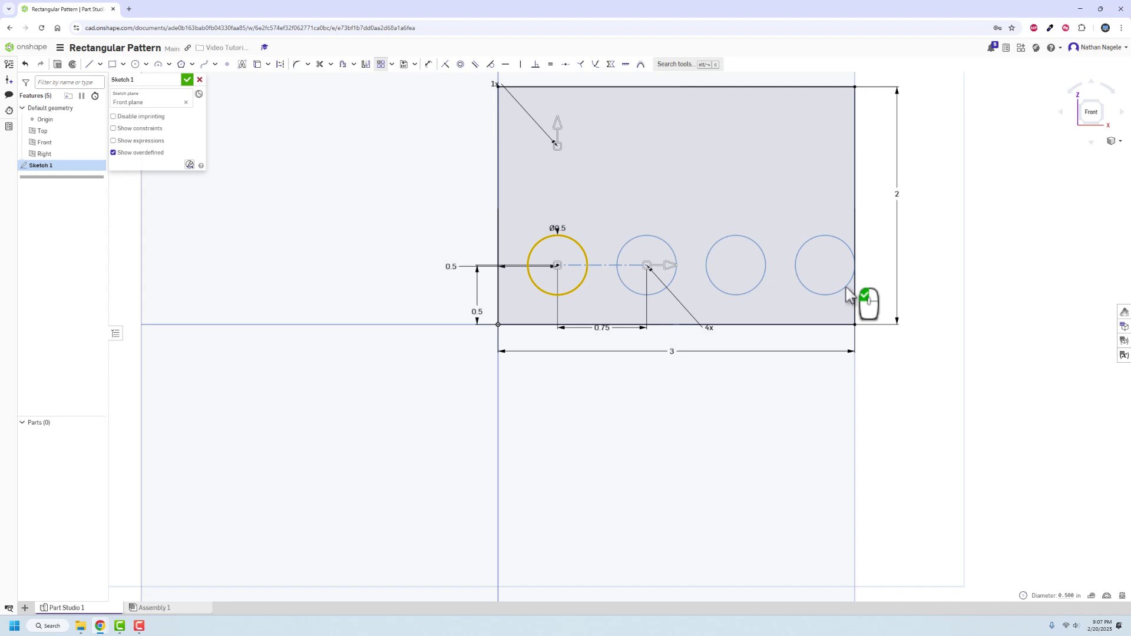
{"action": "double_click", "coordinate": [598, 327]}
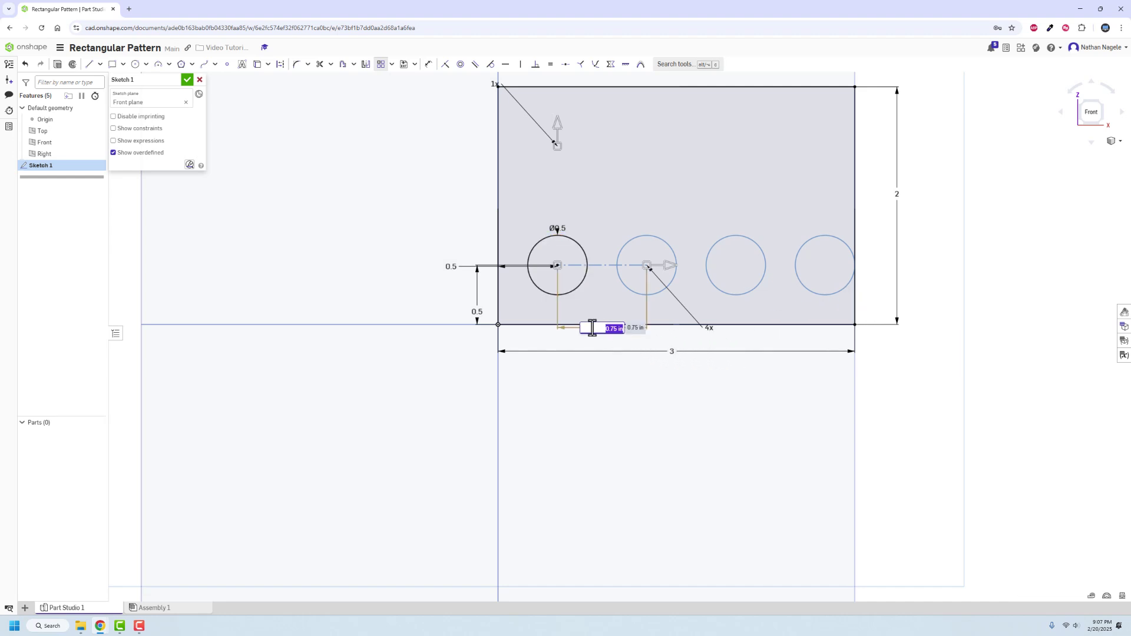
{"action": "key", "text": "BackSpace"}
{"action": "type", "text": "5/8"}
{"action": "key", "text": "Return"}
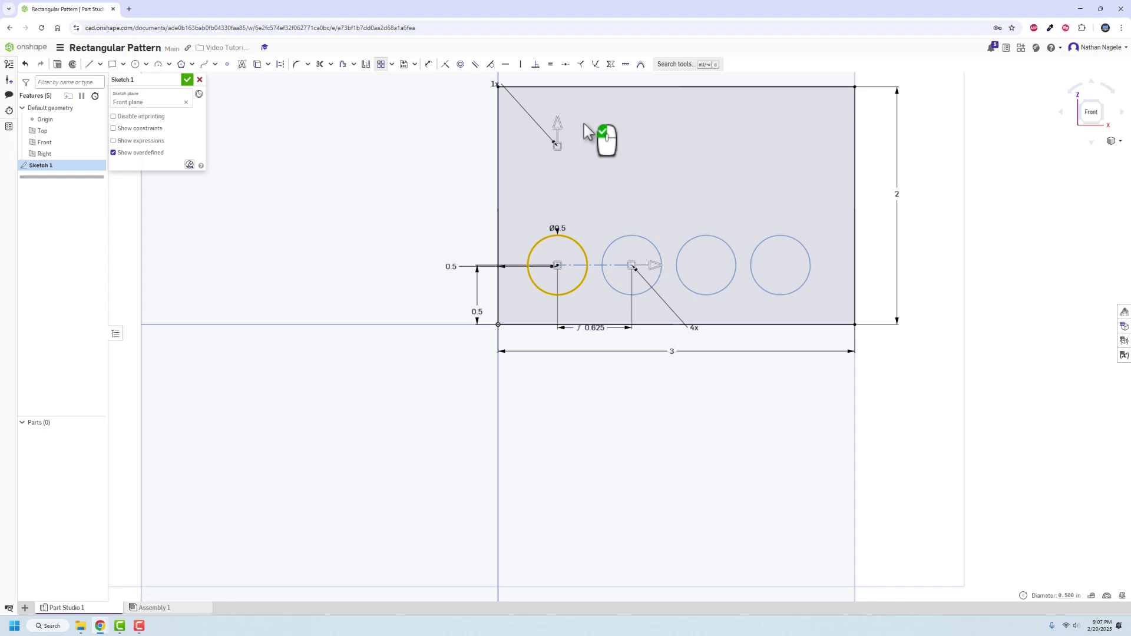
Set the vertical pattern to 2 rows spaced 5/8 in, forming a 4-by-2 circle grid.
{"action": "middle_click_drag", "start_coordinate": [416, 222], "coordinate": [454, 240]}
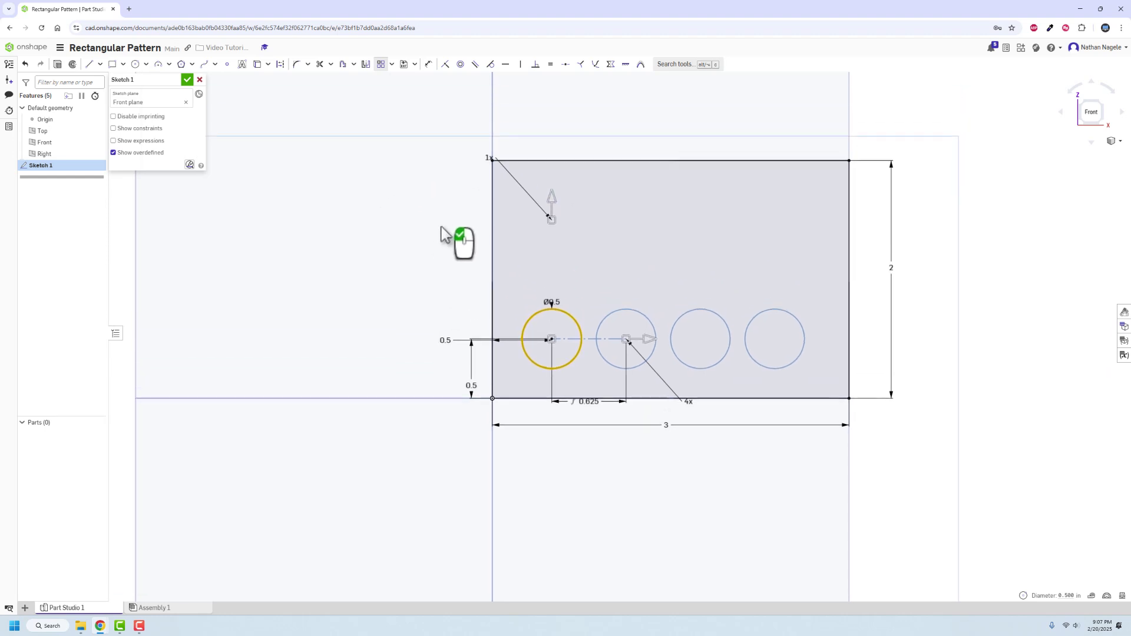
{"action": "double_click", "coordinate": [484, 158]}
{"action": "type", "text": "3"}
{"action": "key", "text": "Return"}
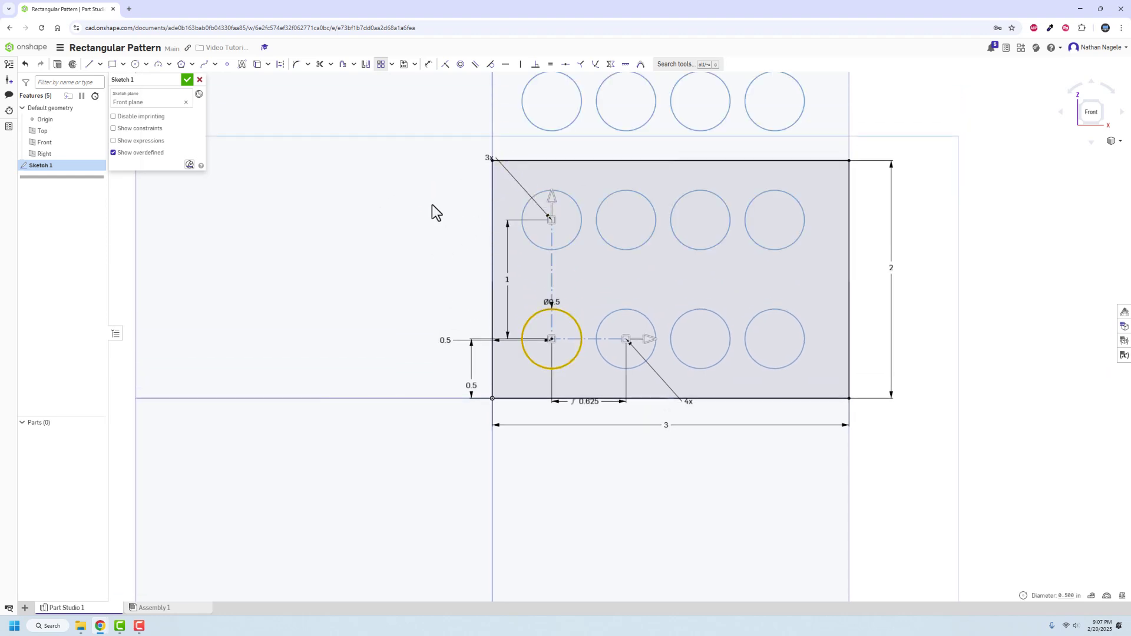
{"action": "double_click", "coordinate": [508, 280]}
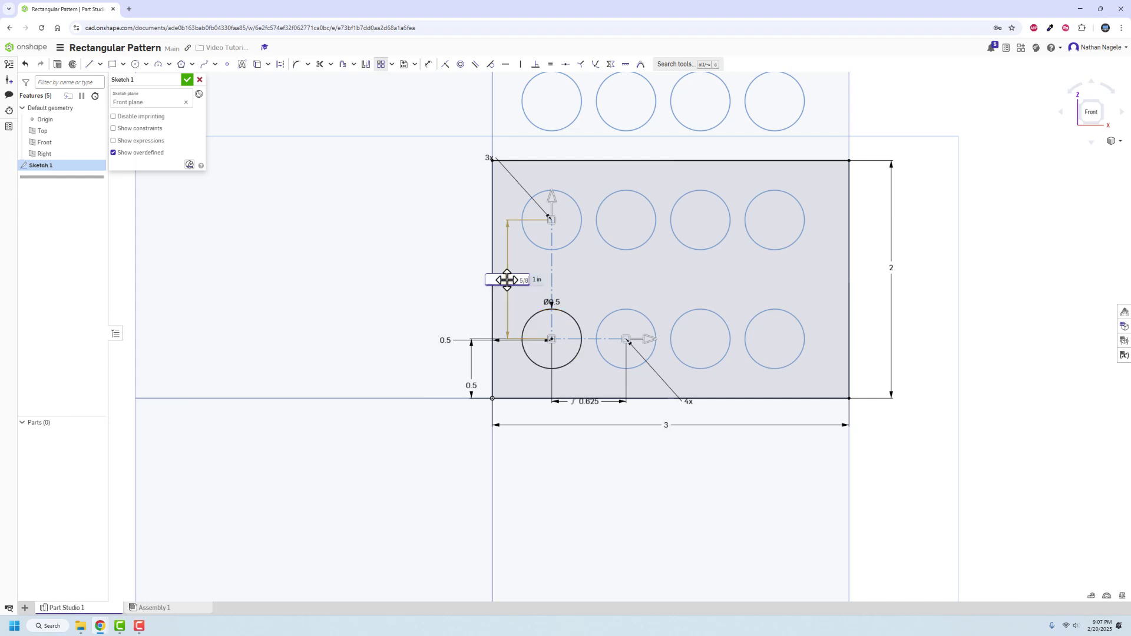
{"action": "type", "text": "5/8"}
{"action": "key", "text": "Return"}
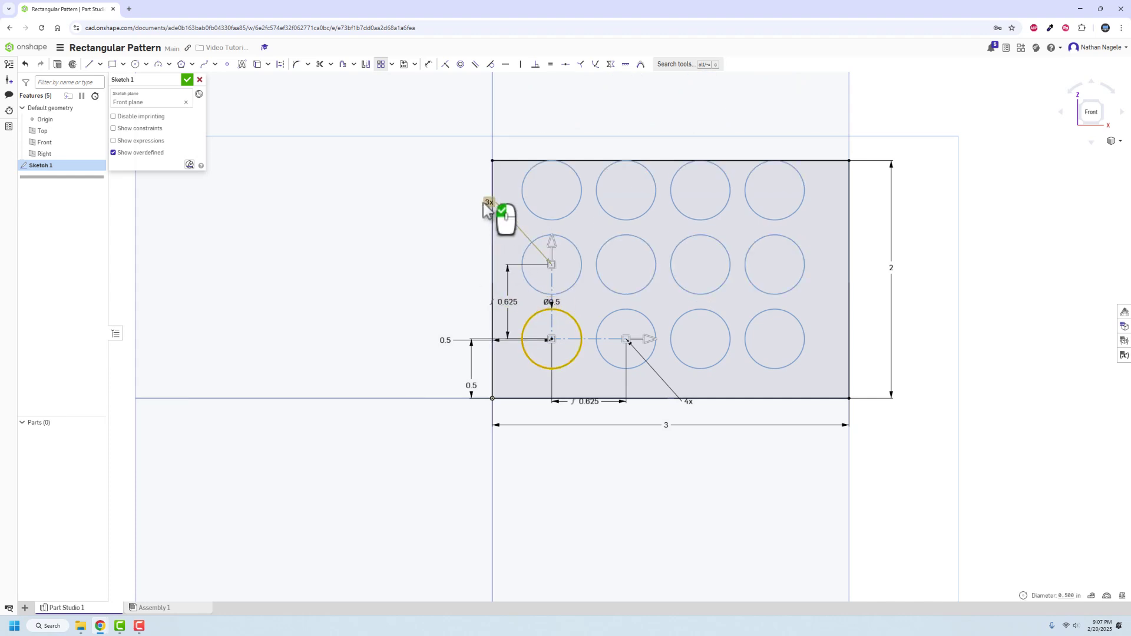
{"action": "double_click", "coordinate": [488, 203]}
{"action": "type", "text": "2"}
{"action": "key", "text": "Return"}
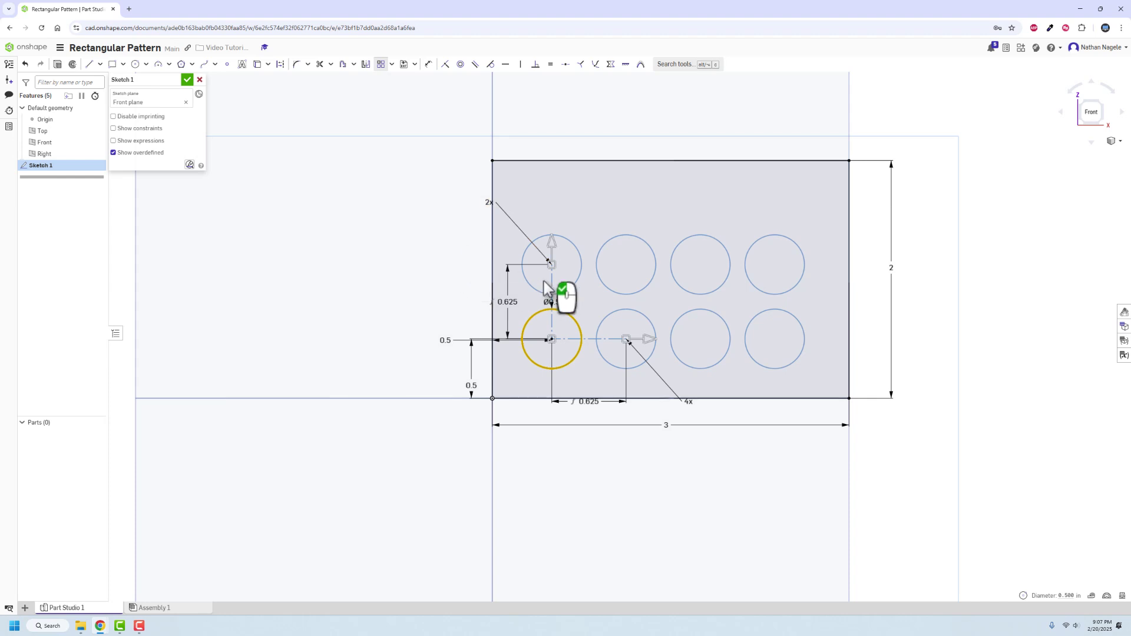
{"action": "left_click", "coordinate": [552, 252]}
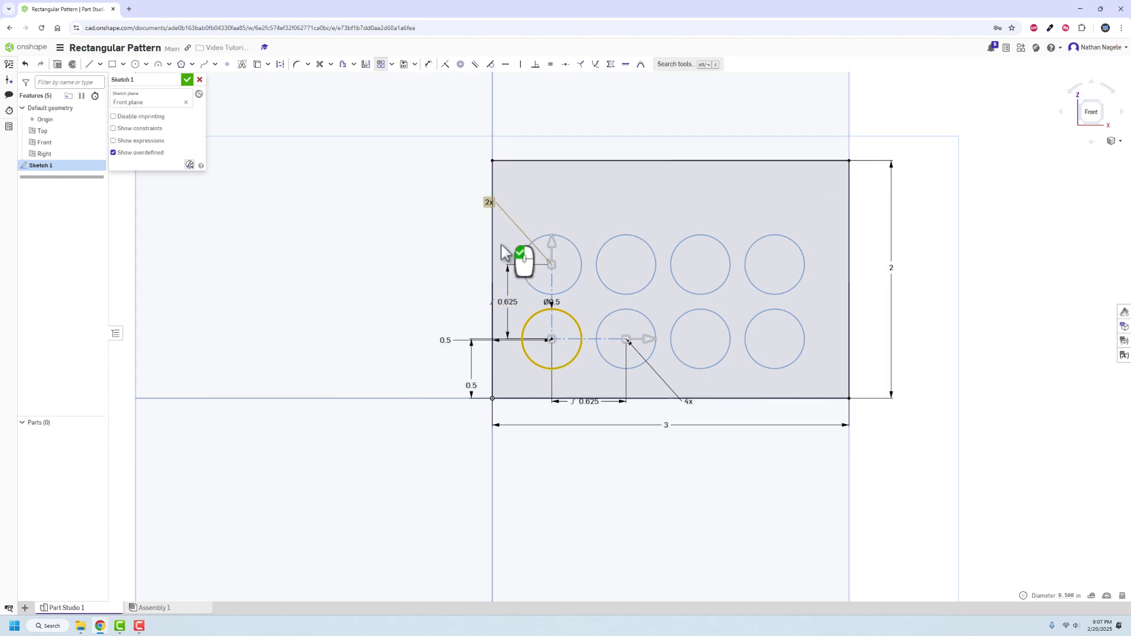
Close the sketch and extrude its region 1 in into a block with eight holes.
{"action": "left_click", "coordinate": [186, 80]}
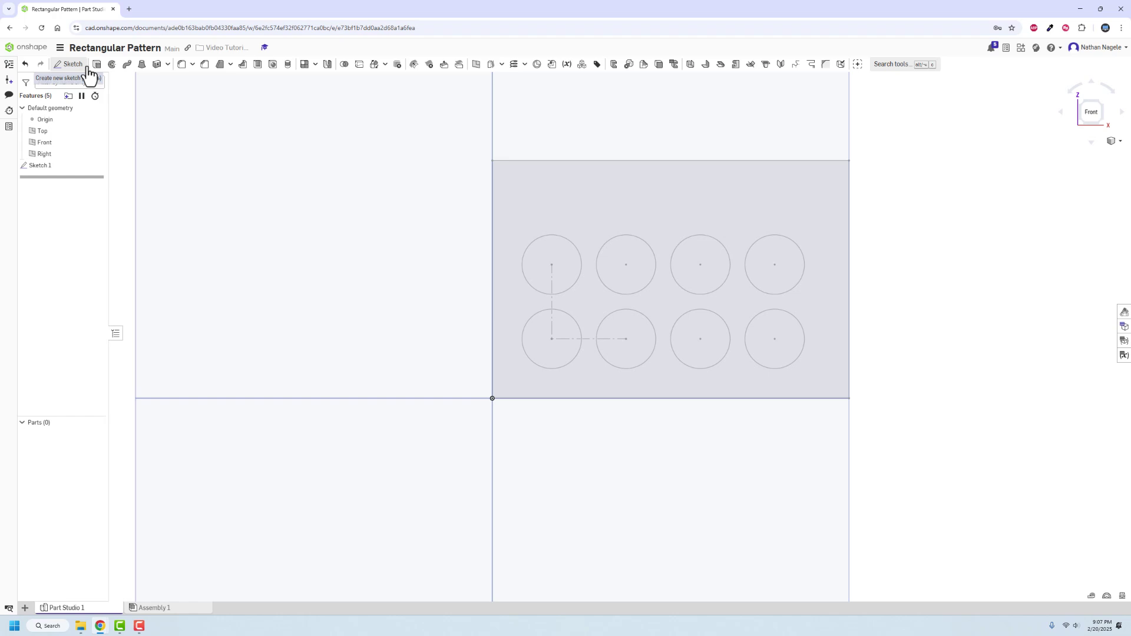
{"action": "left_click", "coordinate": [141, 64]}
{"action": "left_click", "coordinate": [558, 177]}
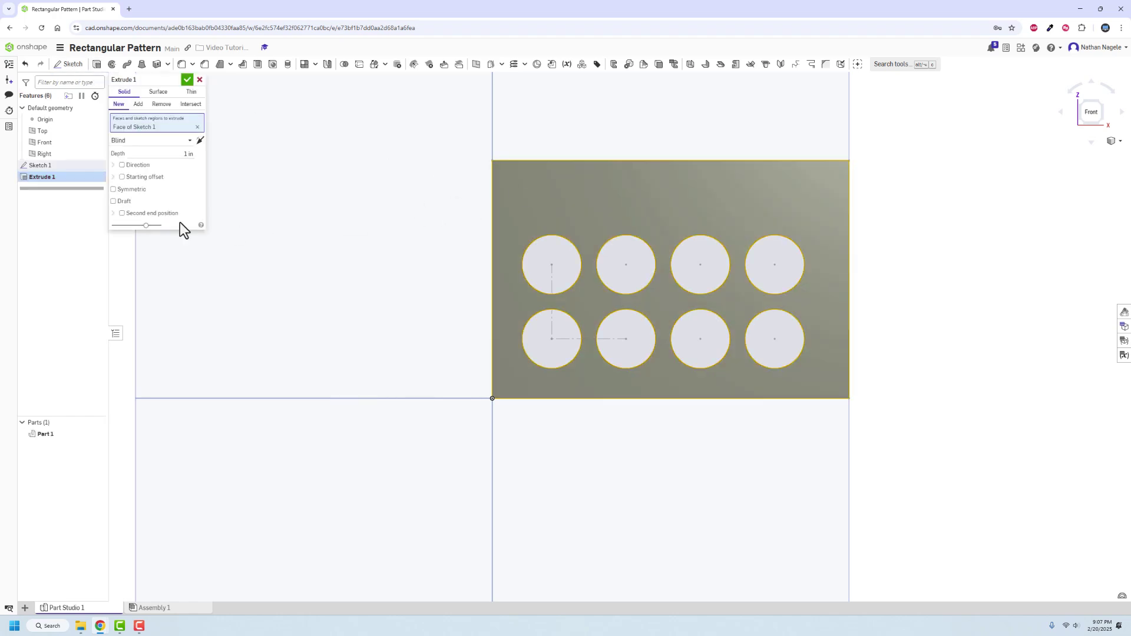
{"action": "left_click", "coordinate": [186, 83]}
{"action": "right_click_drag", "start_coordinate": [250, 190], "coordinate": [346, 274]}
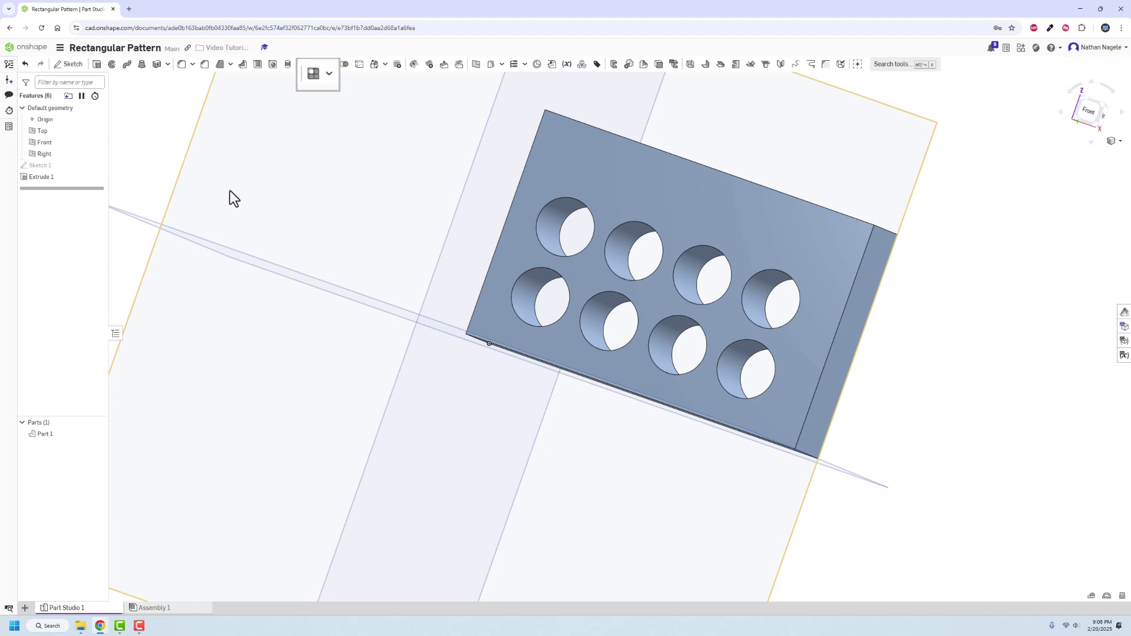
Pattern Part 1 along its front top edge, 3 in apart with 3 instances.
{"action": "left_click", "coordinate": [305, 66]}
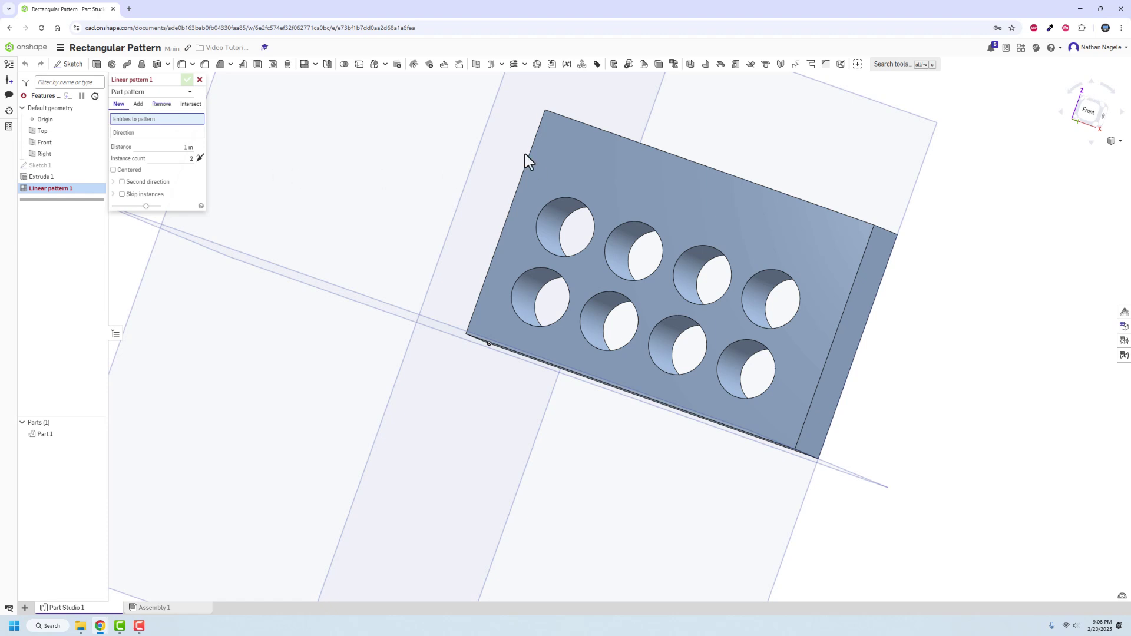
{"action": "left_click", "coordinate": [680, 214]}
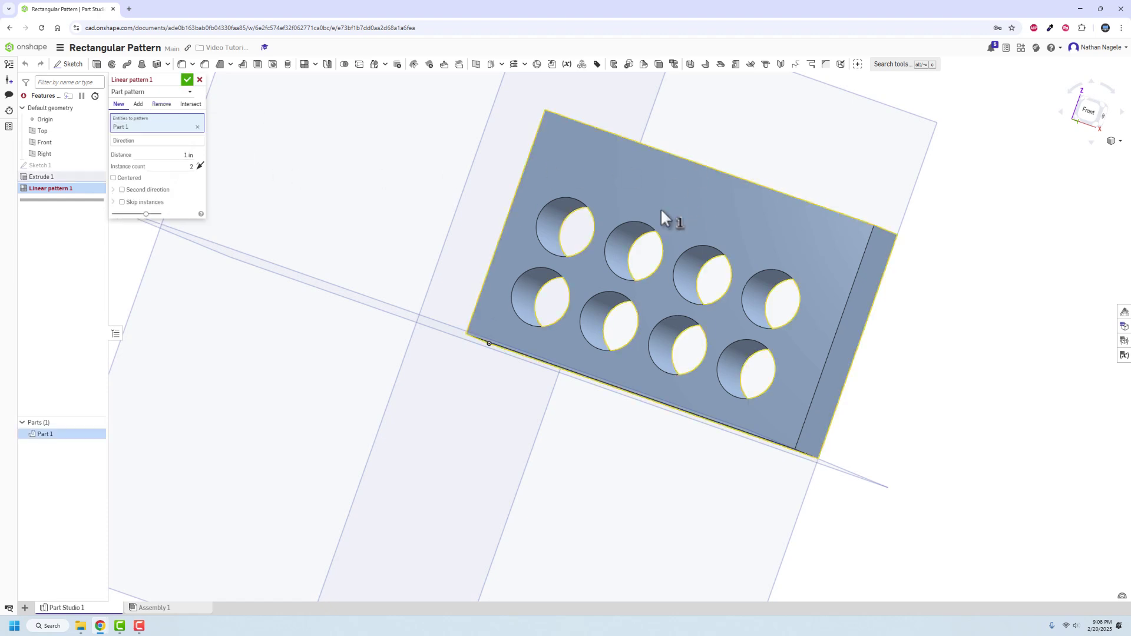
{"action": "left_click", "coordinate": [175, 144]}
{"action": "key", "text": "shift+7"}
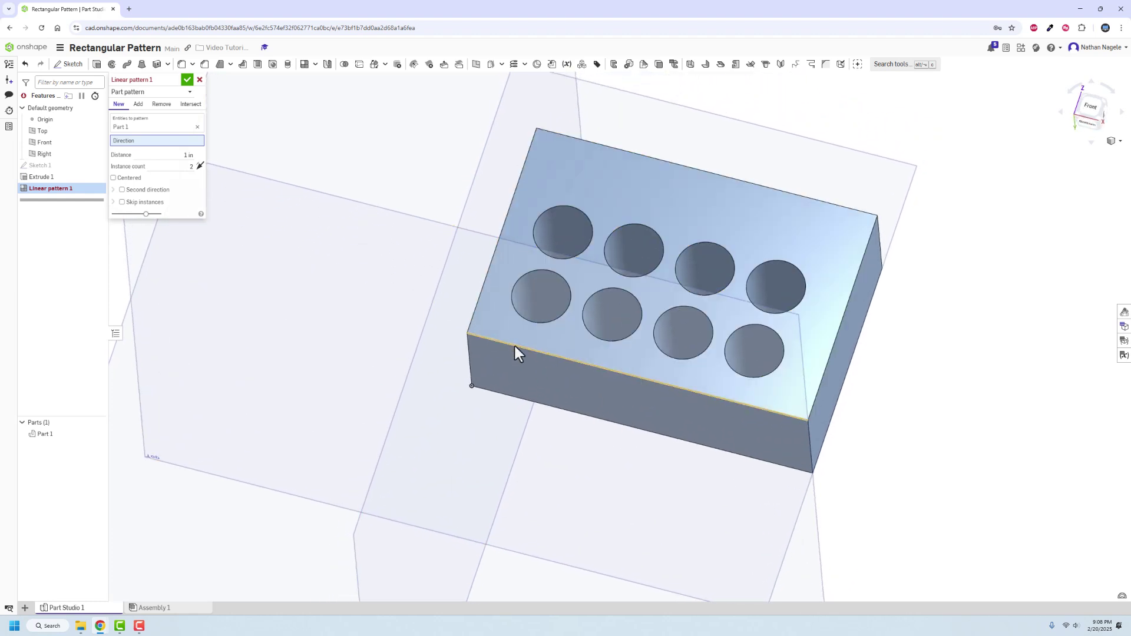
{"action": "left_click", "coordinate": [599, 367]}
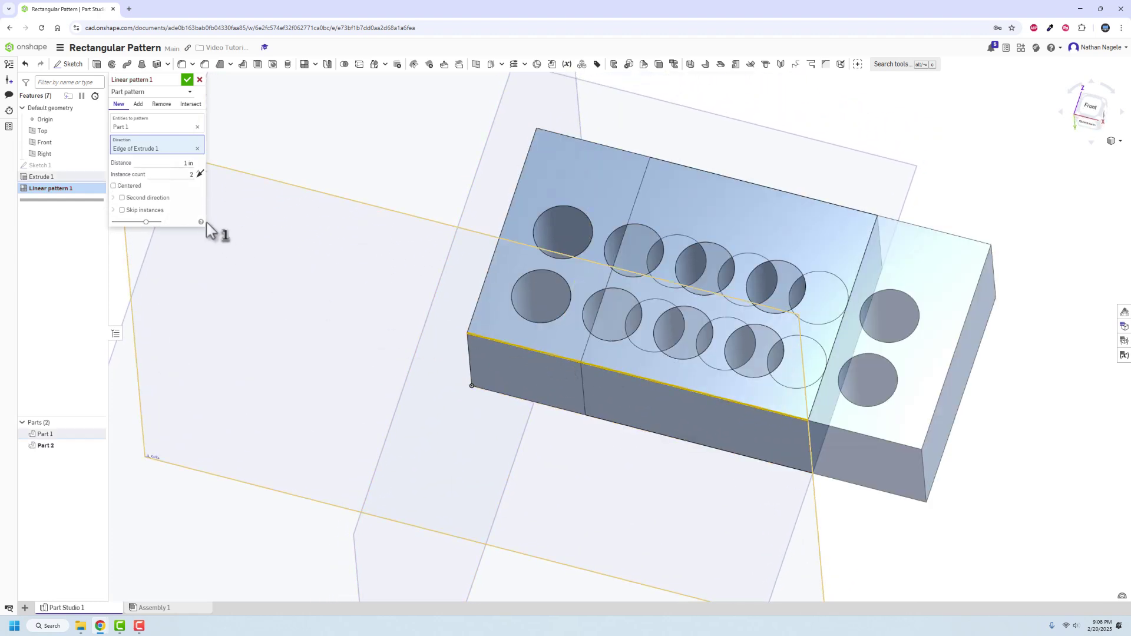
{"action": "left_click", "coordinate": [169, 164]}
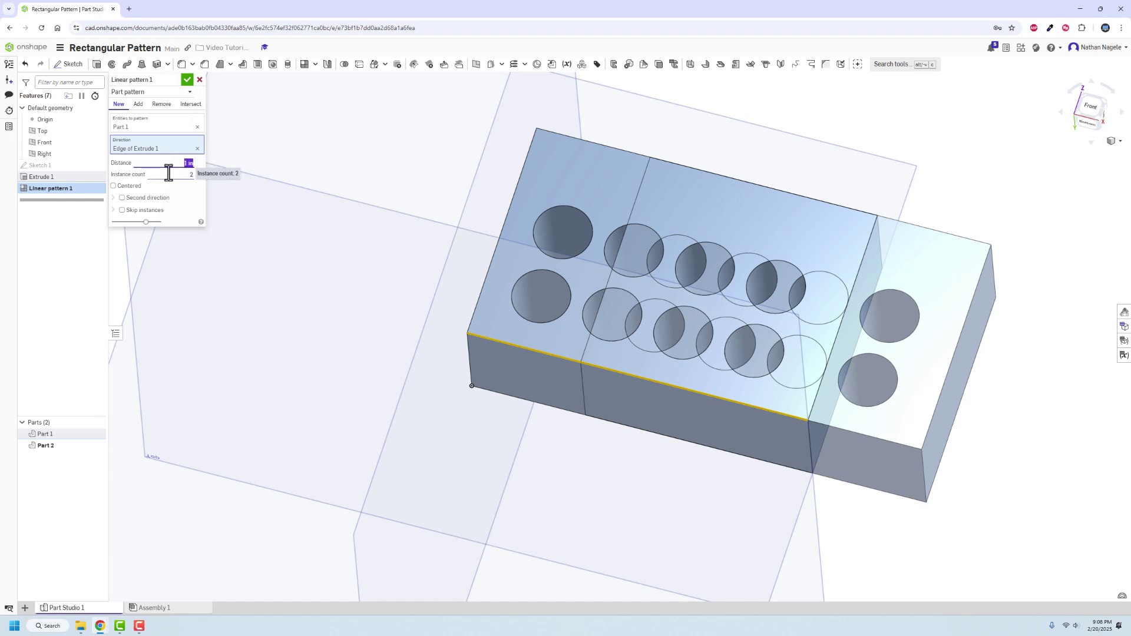
{"action": "scroll", "coordinate": [429, 264], "scroll_direction": "down", "scroll_amount": 3}
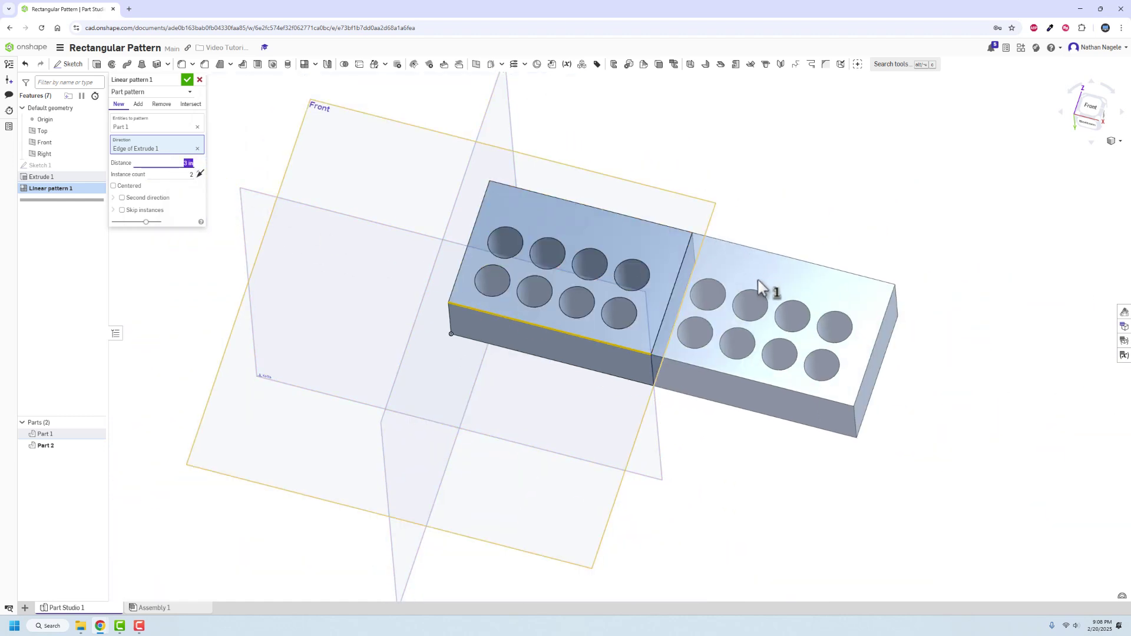
{"action": "left_click", "coordinate": [192, 175]}
{"action": "type", "text": "3"}
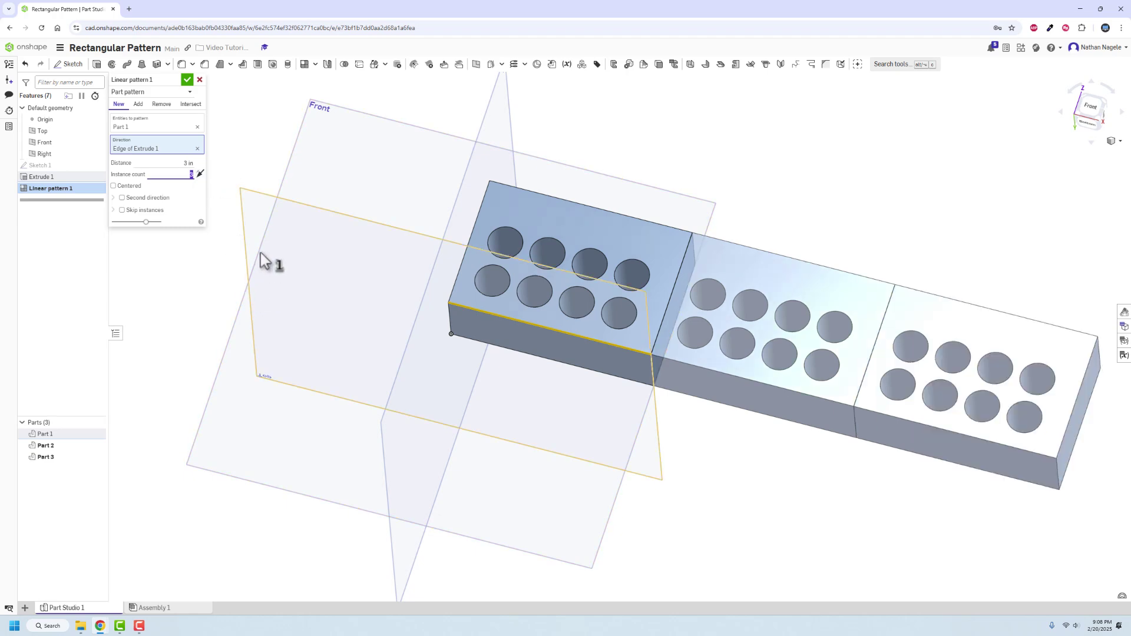
{"action": "right_click_drag", "start_coordinate": [292, 306], "coordinate": [283, 273]}
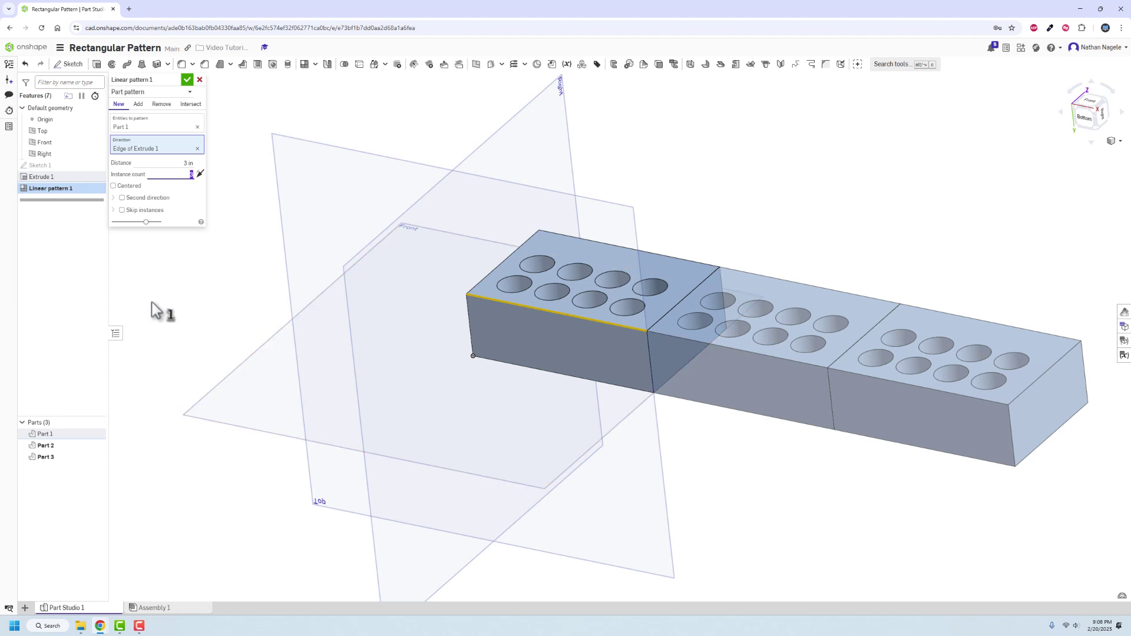
Switch Linear pattern 1 to Add mode and accept, merging the copies into one part.
{"action": "left_click", "coordinate": [136, 108]}
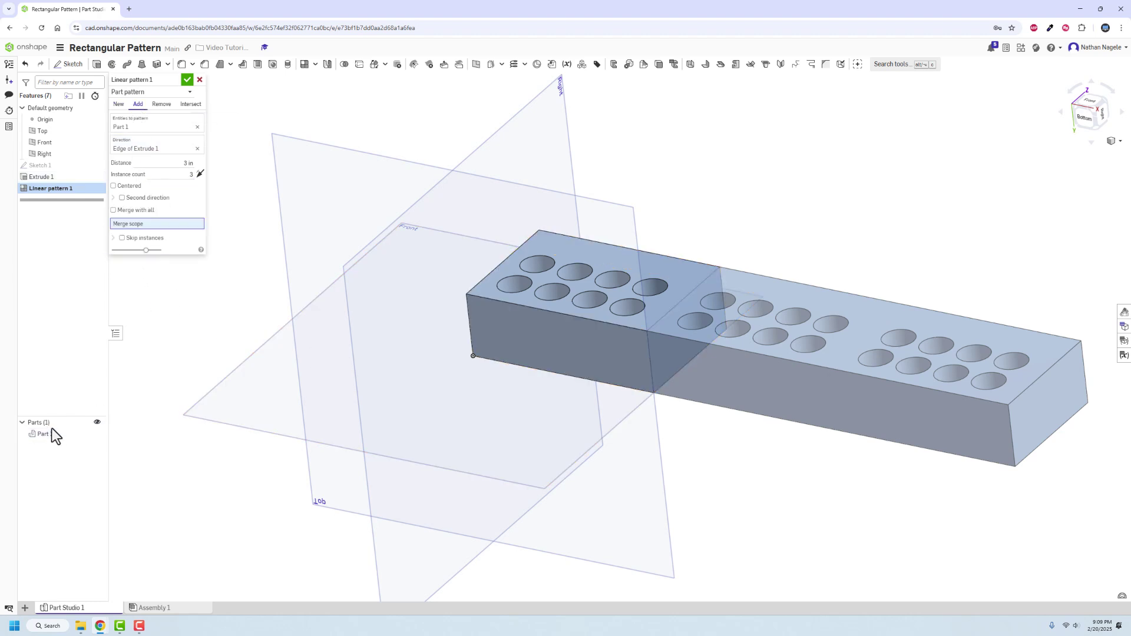
{"action": "left_click", "coordinate": [188, 81]}
{"action": "right_click_drag", "start_coordinate": [329, 293], "coordinate": [362, 199]}
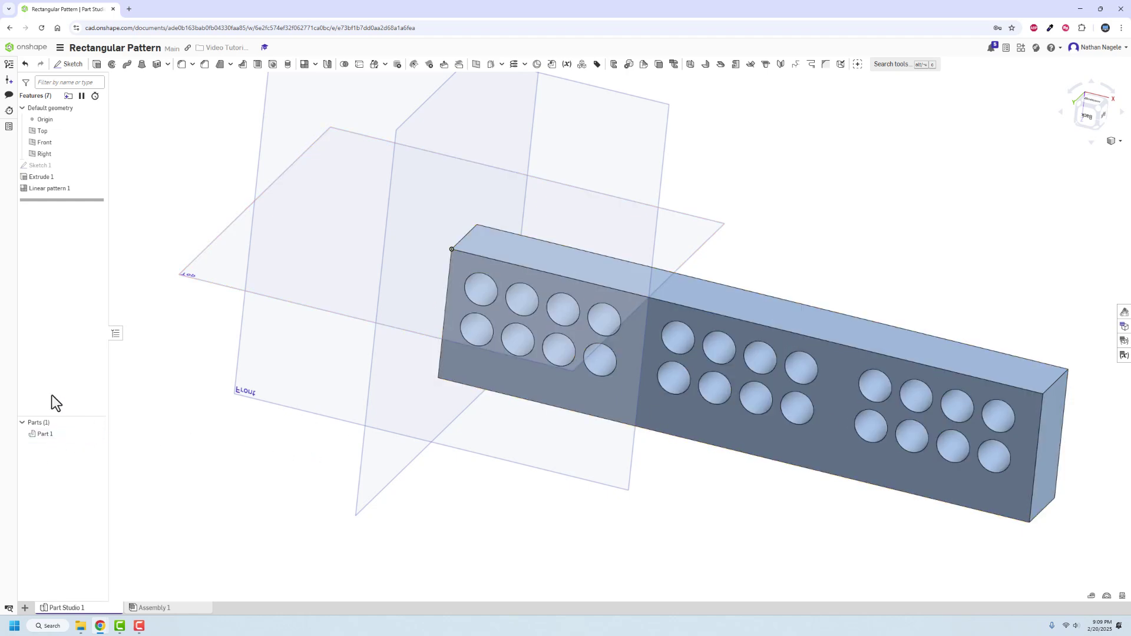
Raise Linear pattern 1's instance count to 4 and inspect the longer bar.
{"action": "double_click", "coordinate": [58, 189]}
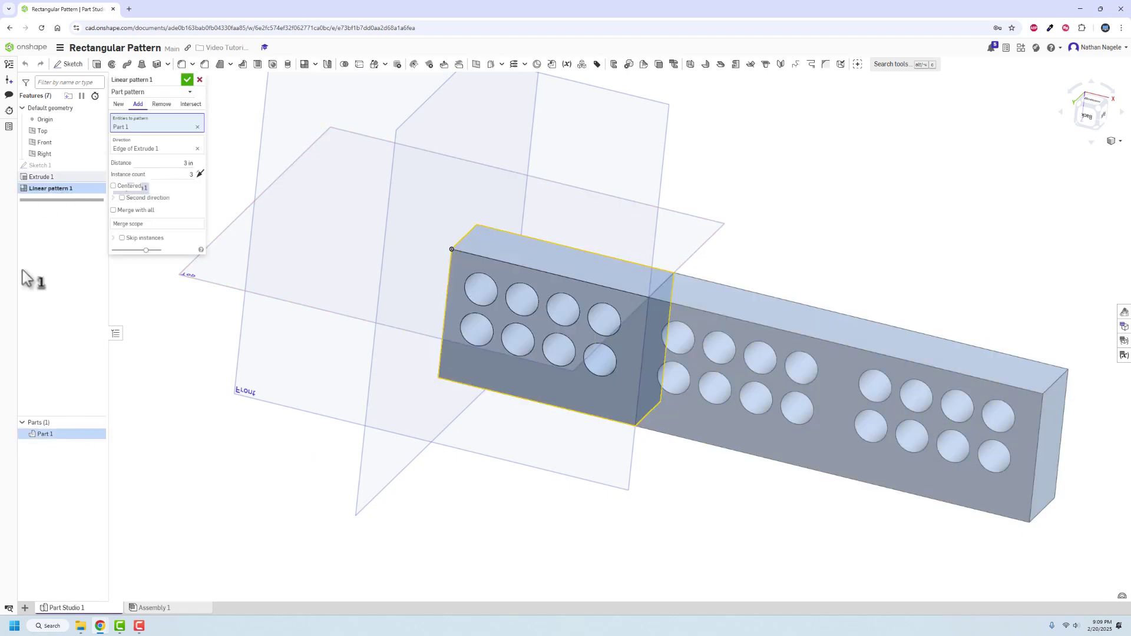
{"action": "type", "text": "4"}
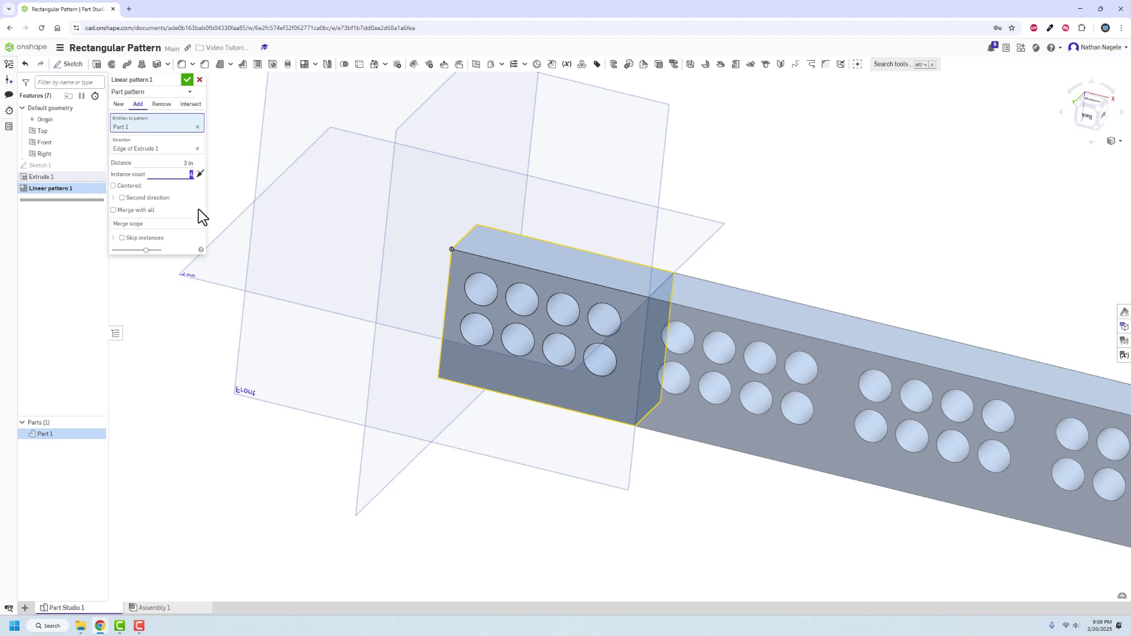
{"action": "left_click", "coordinate": [187, 79]}
{"action": "scroll", "coordinate": [496, 322], "scroll_direction": "down", "scroll_amount": 5}
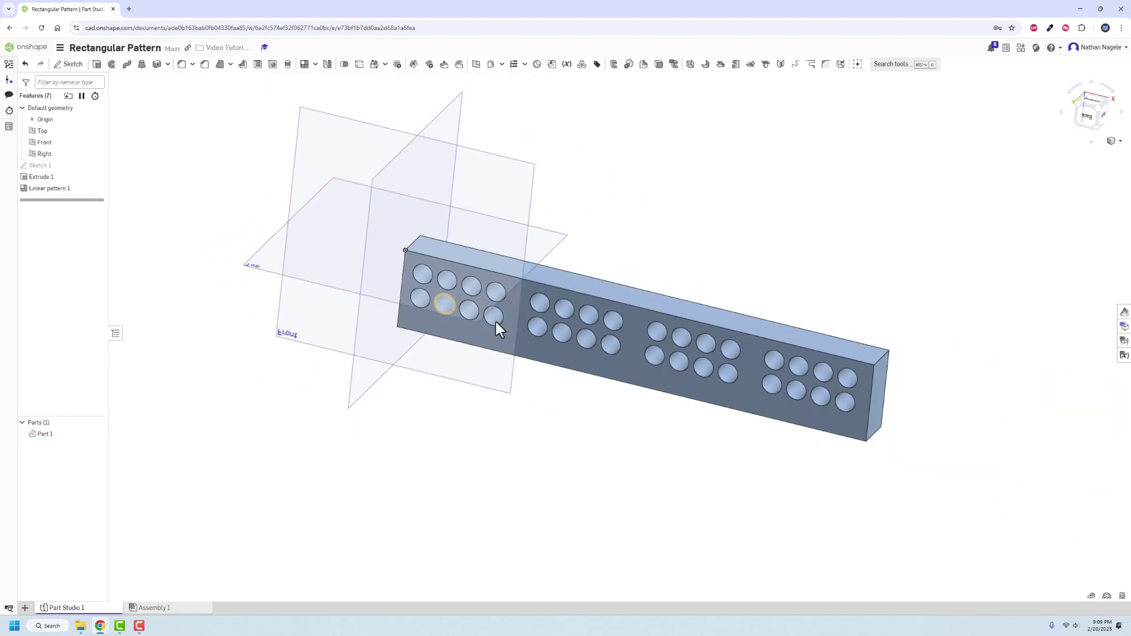
{"action": "right_click_drag", "start_coordinate": [496, 322], "coordinate": [490, 369]}
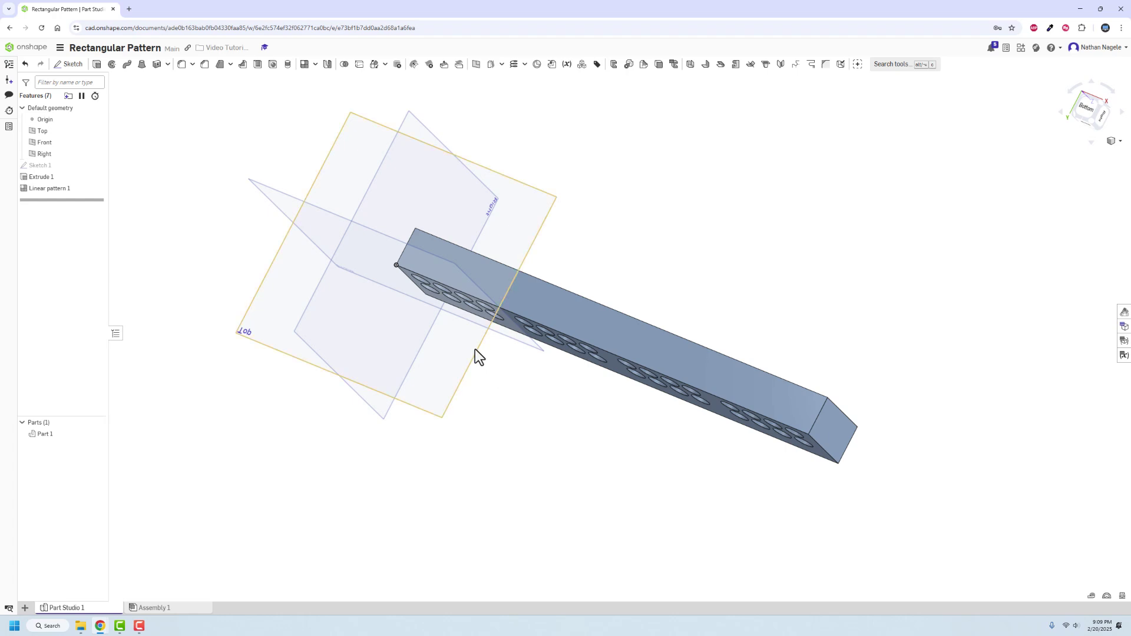
{"action": "right_click_drag", "start_coordinate": [473, 305], "coordinate": [497, 148]}
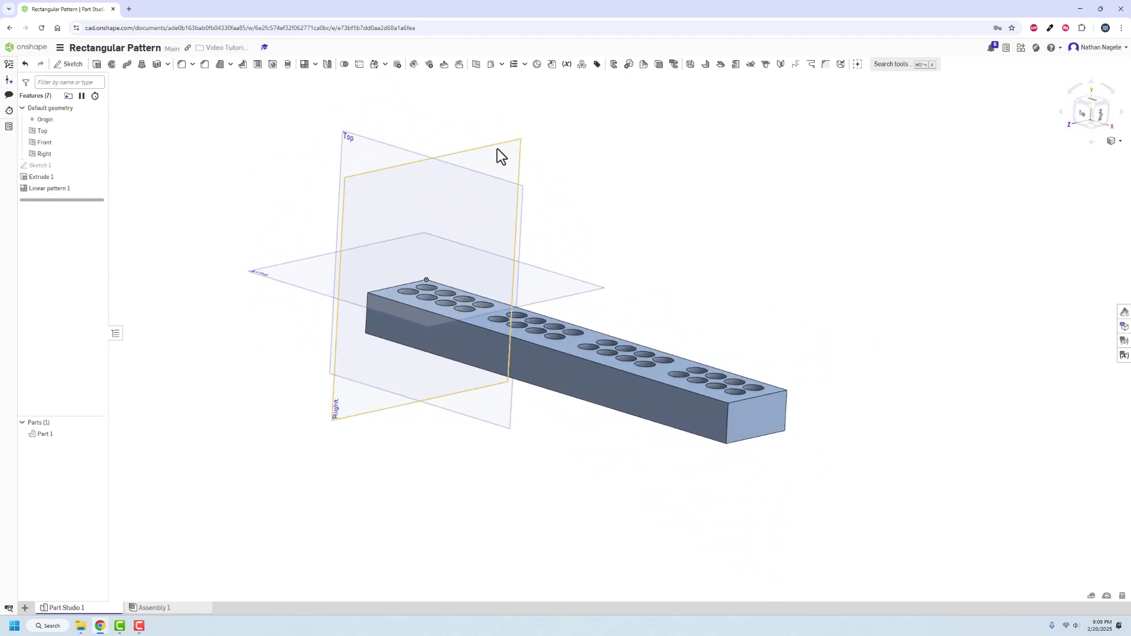